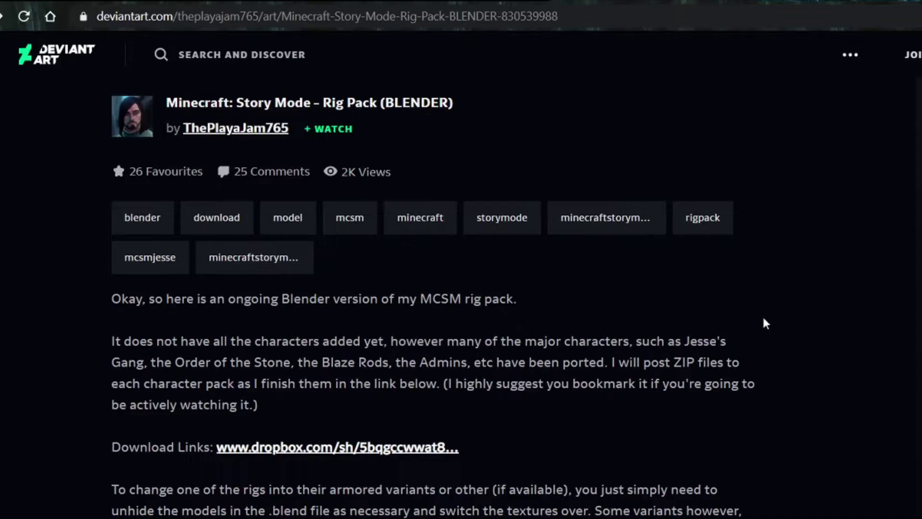
# Scroll down the rig pack page to the NOTE saying the models have no IK rigs or controllers
pyautogui.scroll(-5, 763, 315)
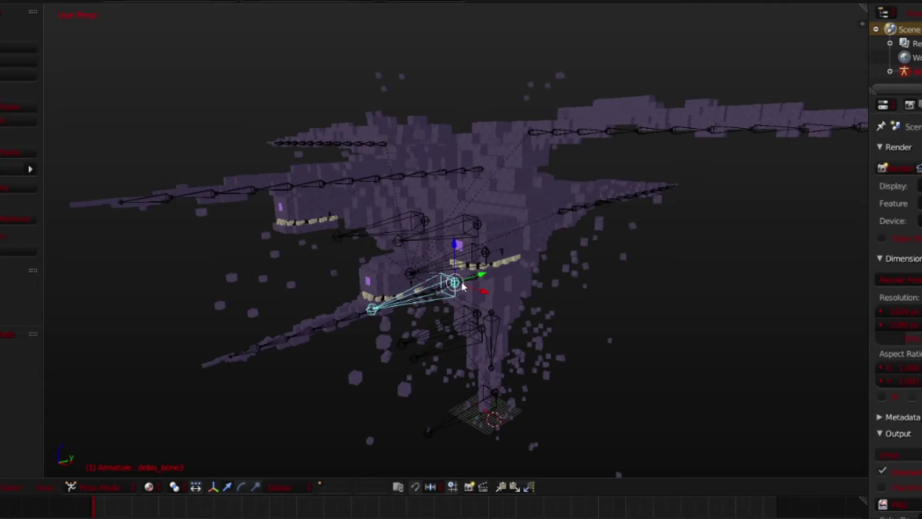
# Return to the Minecraft: Story Mode rig pack tab and scroll through its page
pyautogui.press('r')
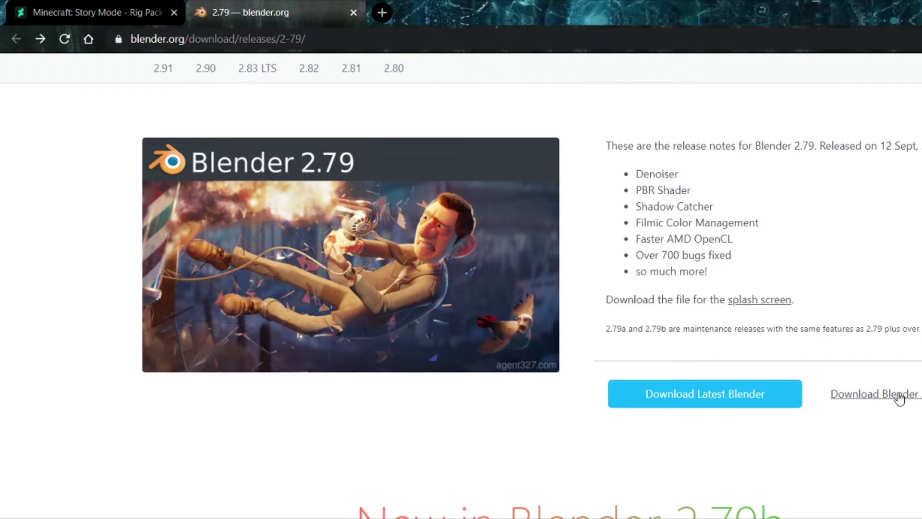
pyautogui.click(84, 4)
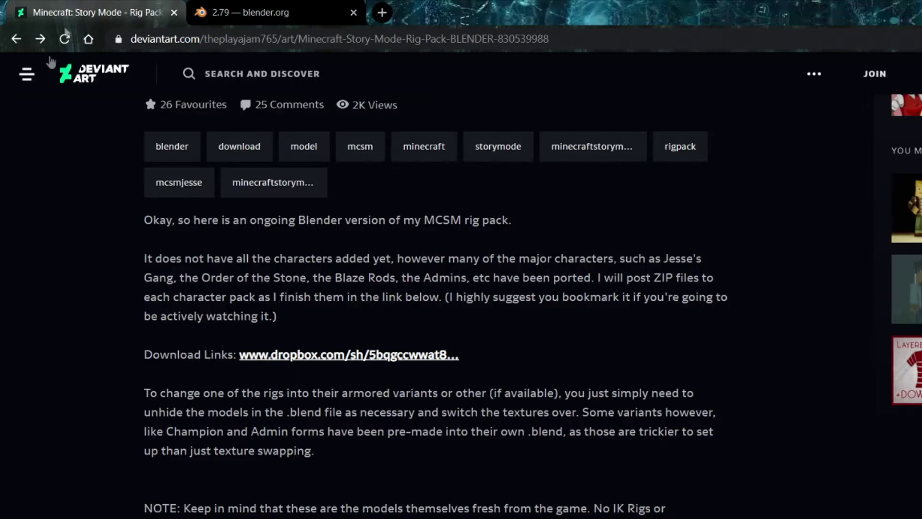
pyautogui.scroll(5, 82, 436)
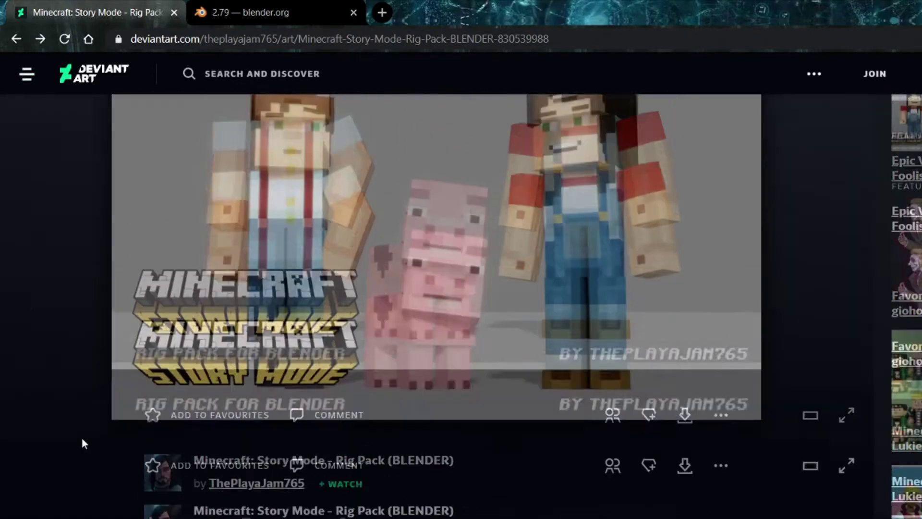
pyautogui.scroll(-5, 81, 435)
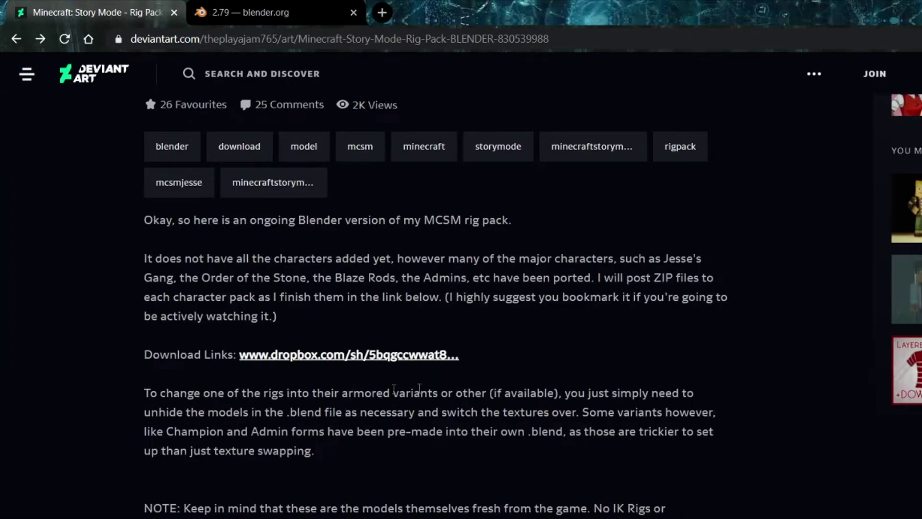
pyautogui.scroll(10, 731, 473)
pyautogui.scroll(-1, 805, 416)
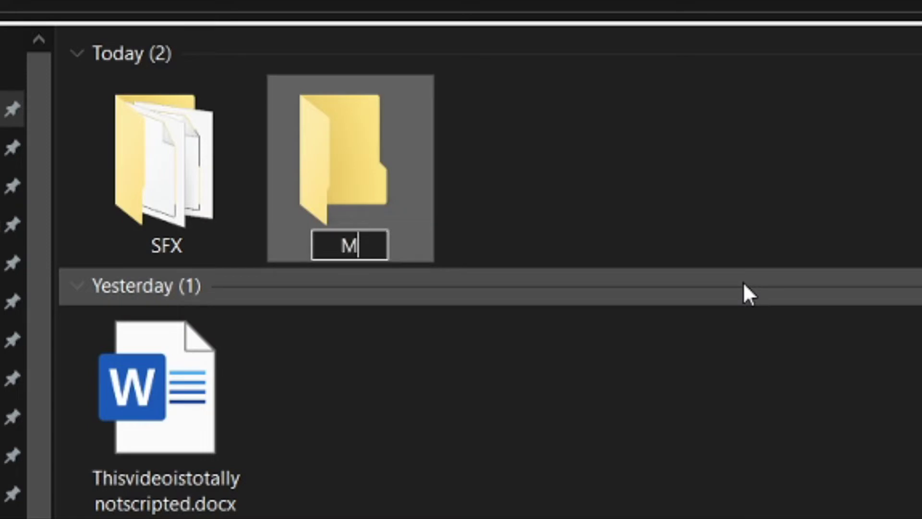
# Name the new folder 'MINCERAFT FINALE PLANS'
pyautogui.write('F')
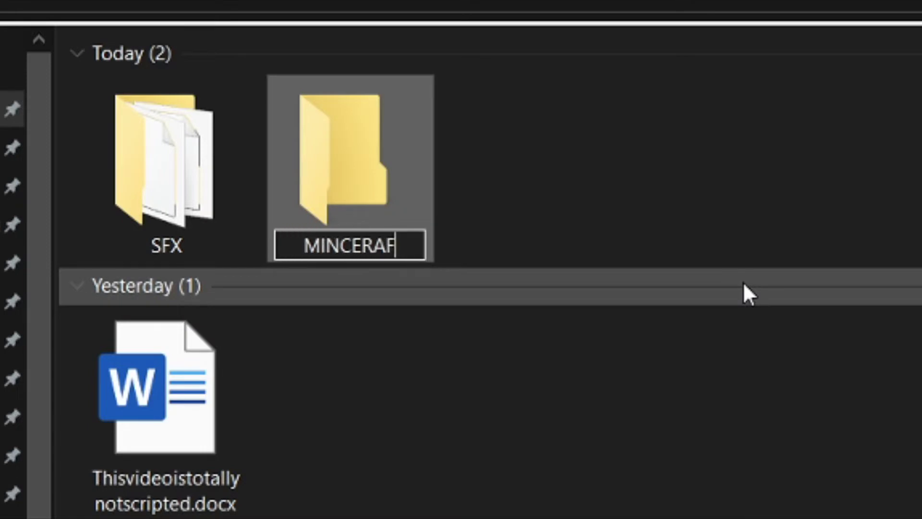
pyautogui.write('T FINALE PLANd')
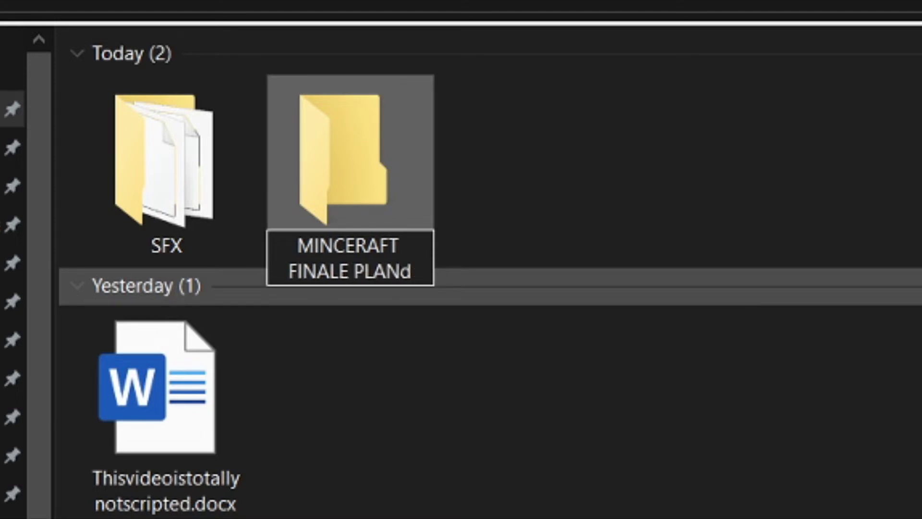
pyautogui.press('BackSpace')
pyautogui.write('S')
pyautogui.click(725, 216)
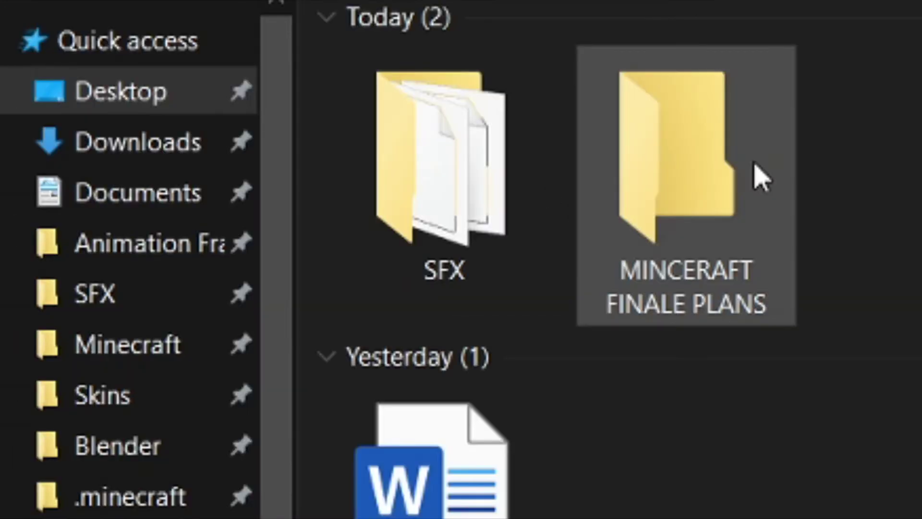
# Pin MINCERAFT FINALE PLANS to Quick access and delete the Giants folder from the listing
pyautogui.click(408, 173)
pyautogui.moveTo(187, 220); pyautogui.dragTo(152, 218)
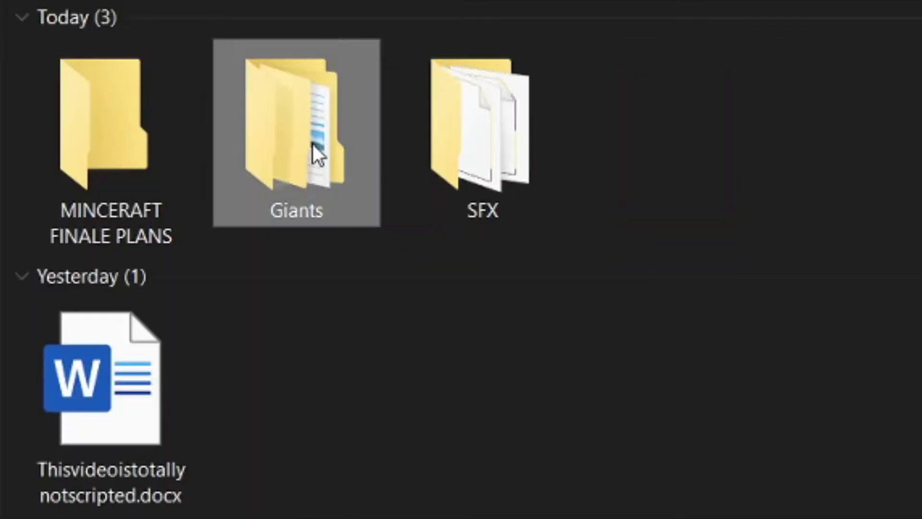
pyautogui.press('Delete')
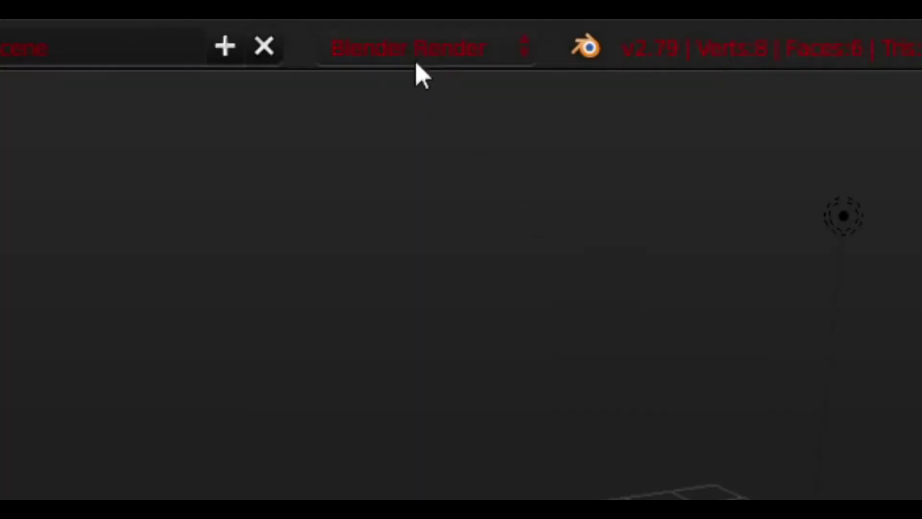
# Switch the render engine to Cycles Render
pyautogui.click(420, 29)
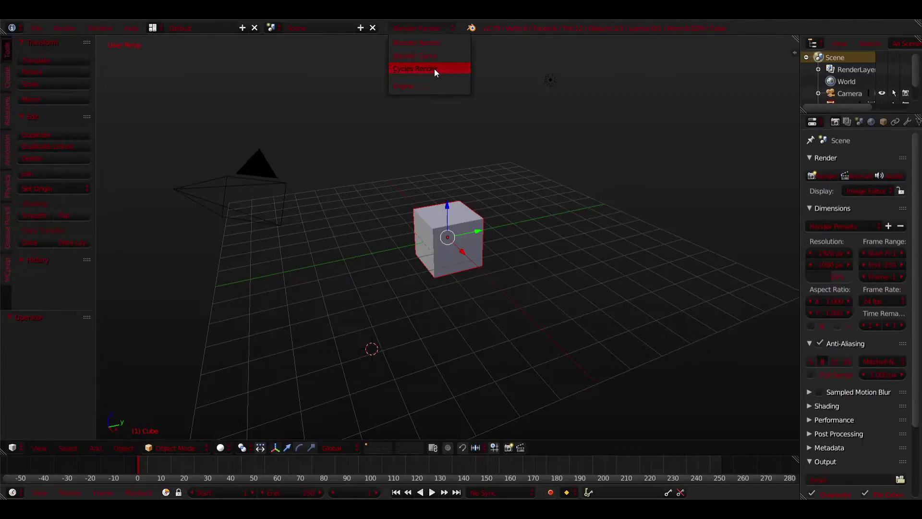
pyautogui.click(446, 181)
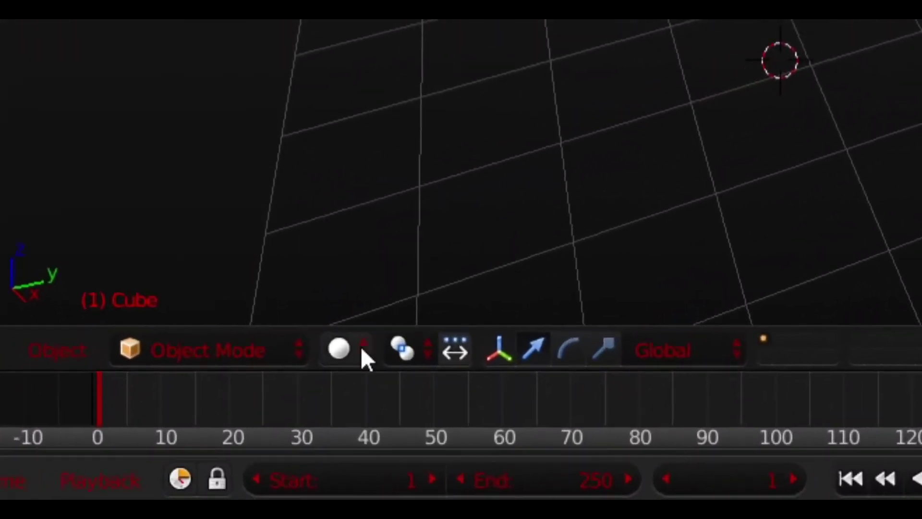
pyautogui.click(341, 369)
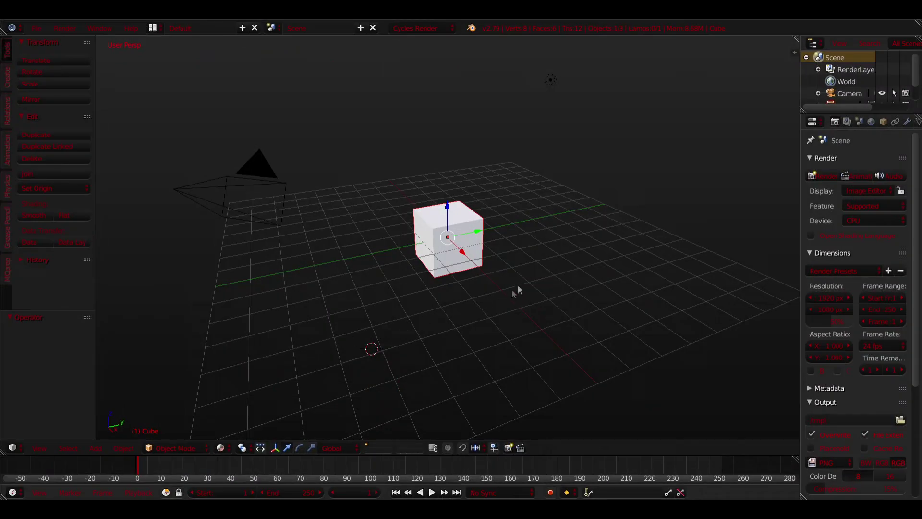
# Select all and delete the default cube, camera and lamp
pyautogui.press('a')
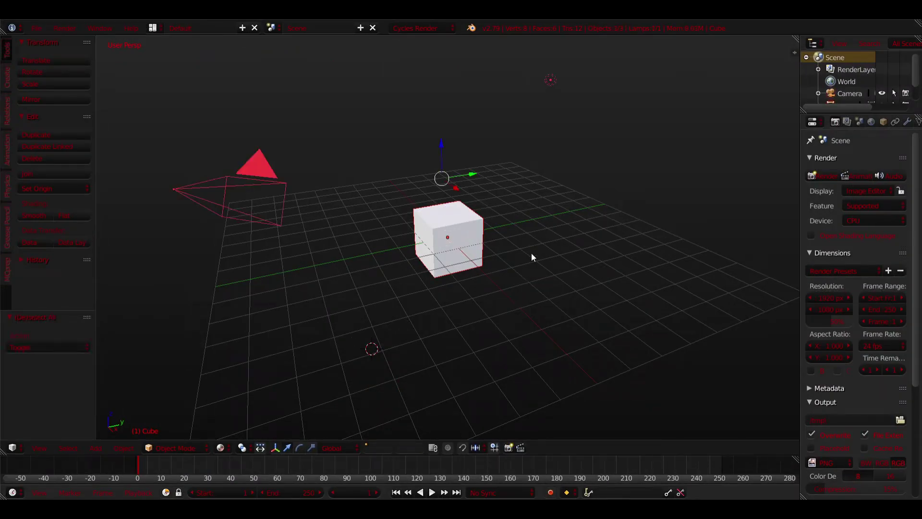
pyautogui.press('x')
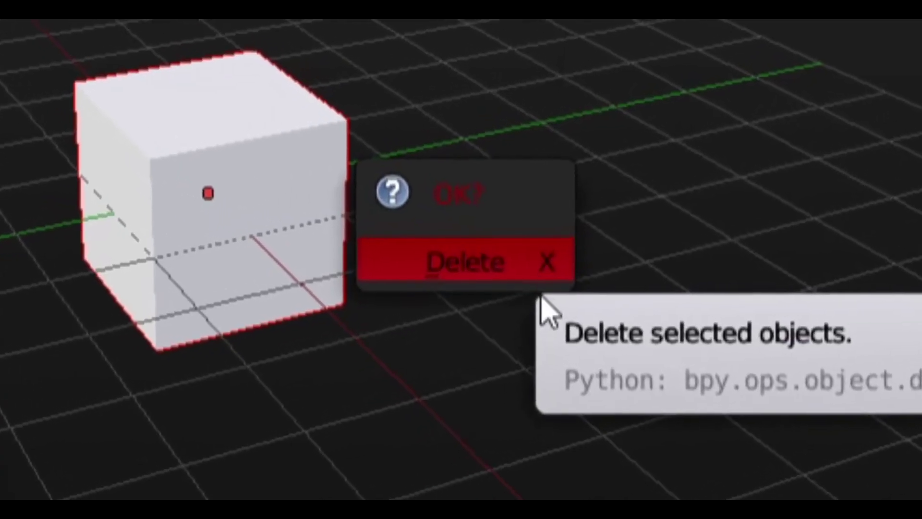
pyautogui.click(466, 261)
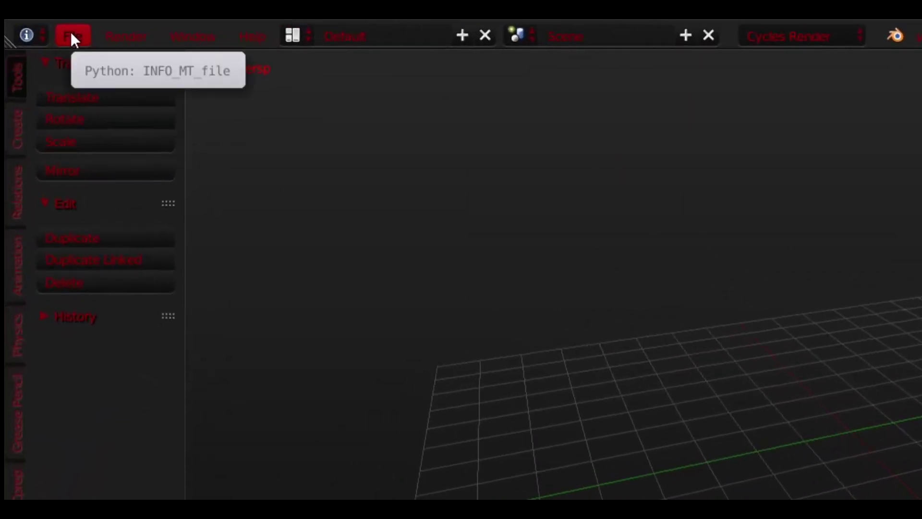
# Append from MINCERAFT FINALE PLANS > Giants > Wither-Storm (Small).blend
pyautogui.click(71, 32)
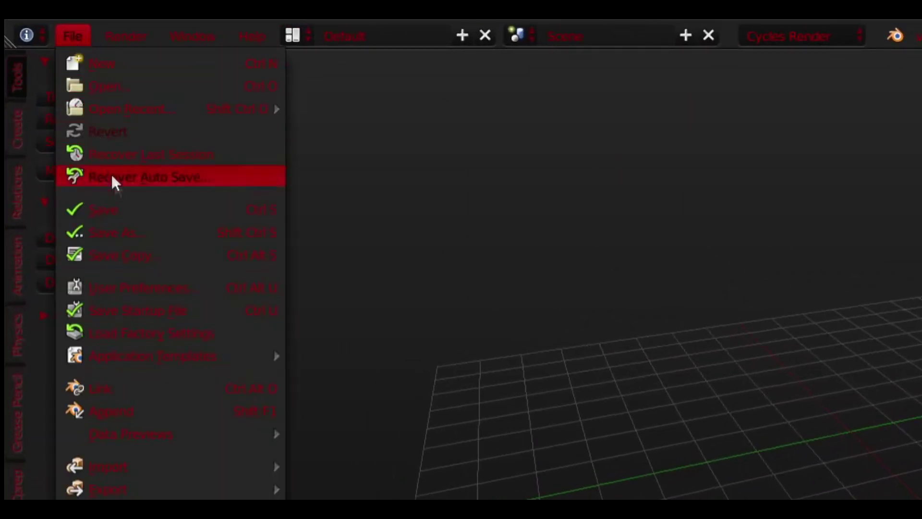
pyautogui.click(167, 412)
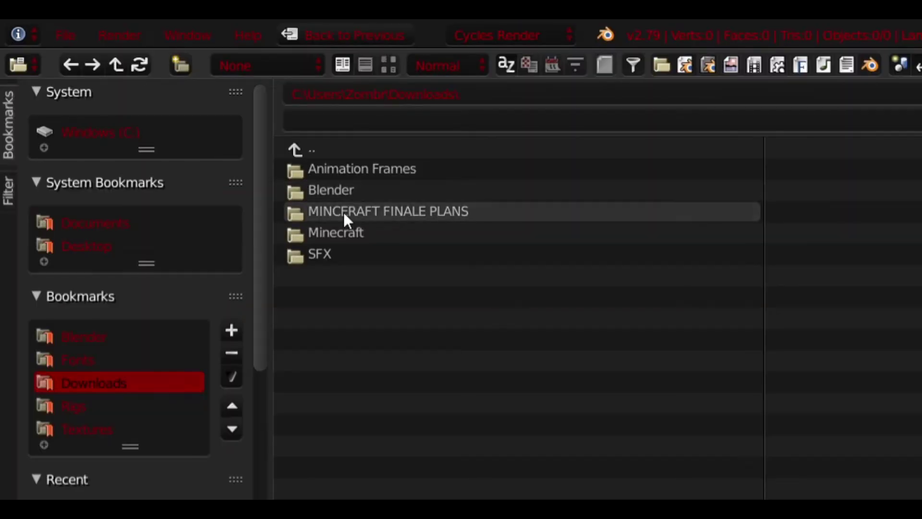
pyautogui.click(344, 212)
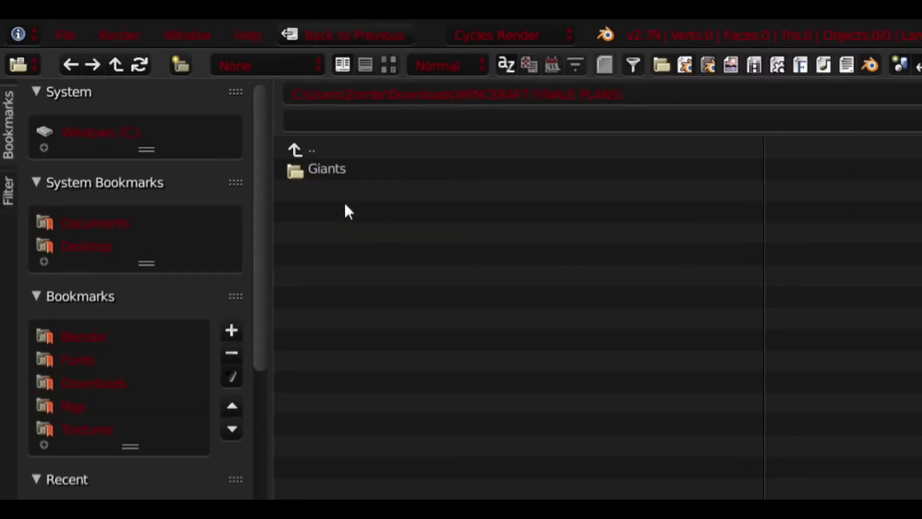
pyautogui.click(355, 169)
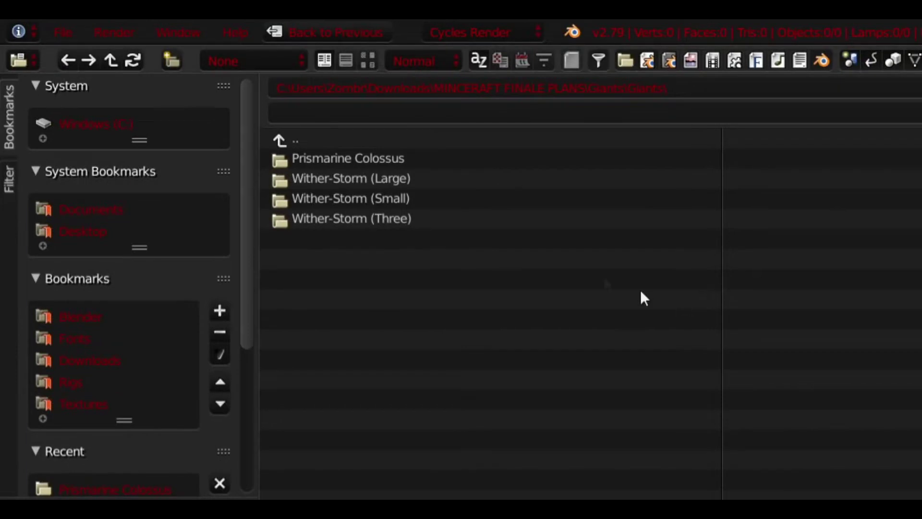
pyautogui.click(455, 201)
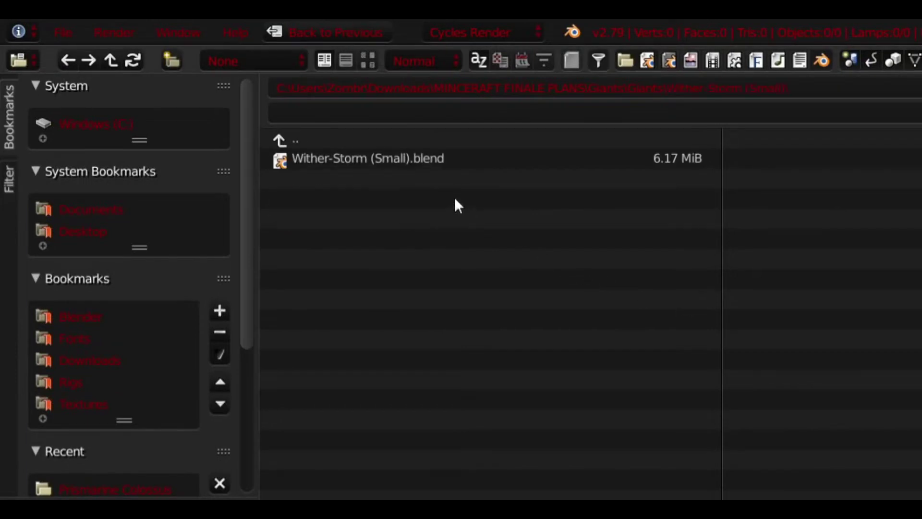
pyautogui.click(465, 159)
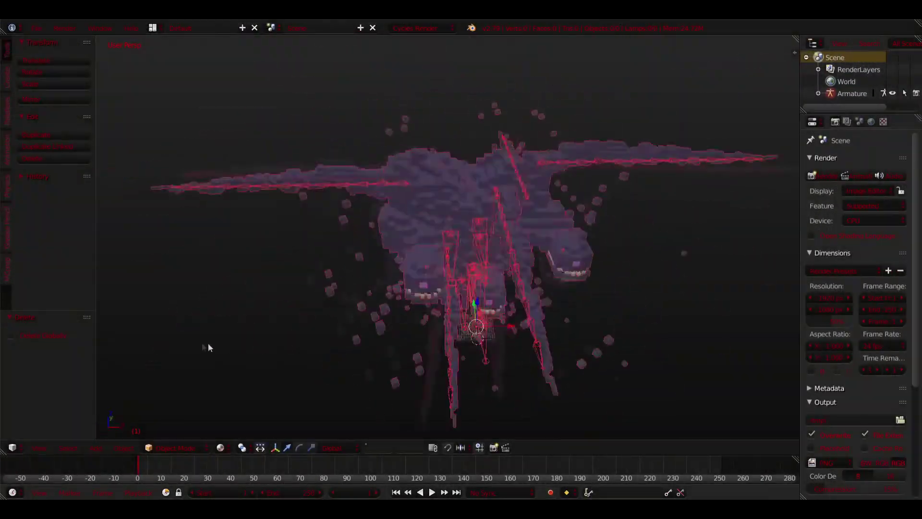
pyautogui.moveTo(209, 345); pyautogui.dragTo(679, 207, button='middle')
pyautogui.moveTo(537, 356); pyautogui.dragTo(452, 240, button='middle')
pyautogui.hotkey('ctrl', 'Tab')
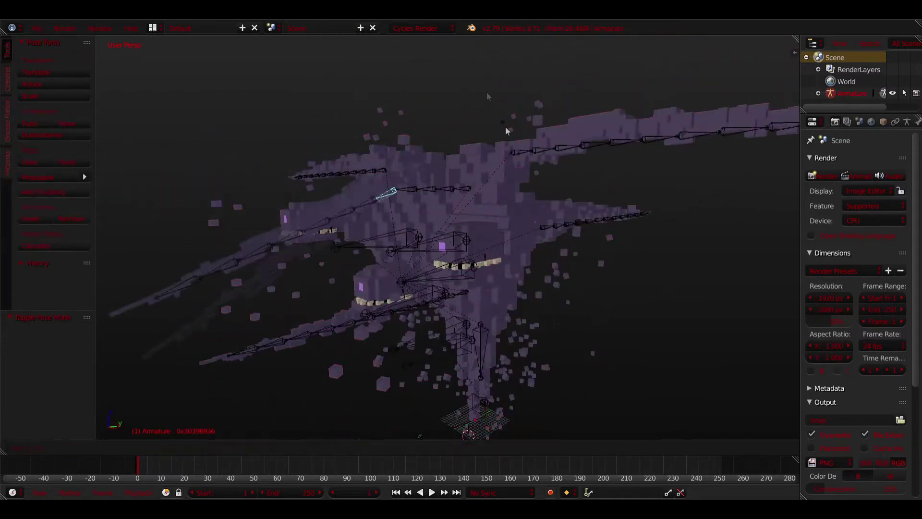
pyautogui.press('r')
pyautogui.press('Escape')
pyautogui.rightClick(350, 332)
pyautogui.press('r')
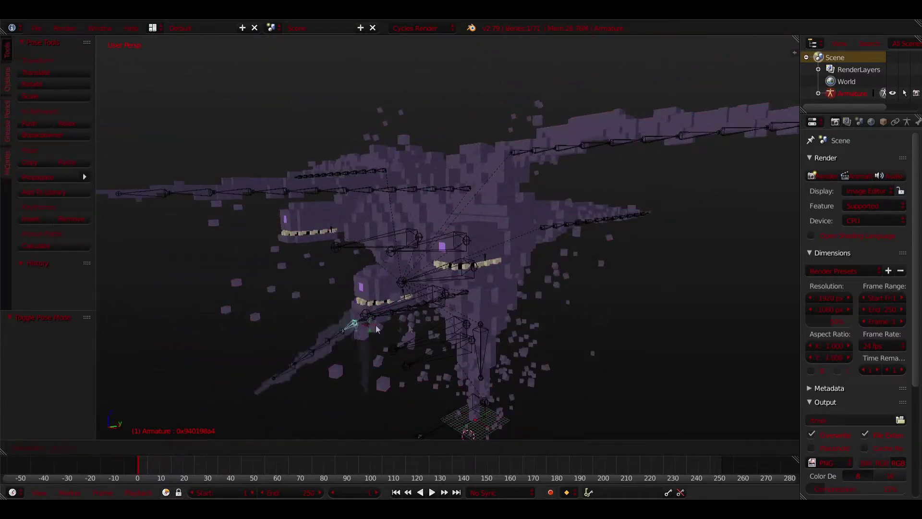
pyautogui.press('Escape')
pyautogui.scroll(10, 448, 306)
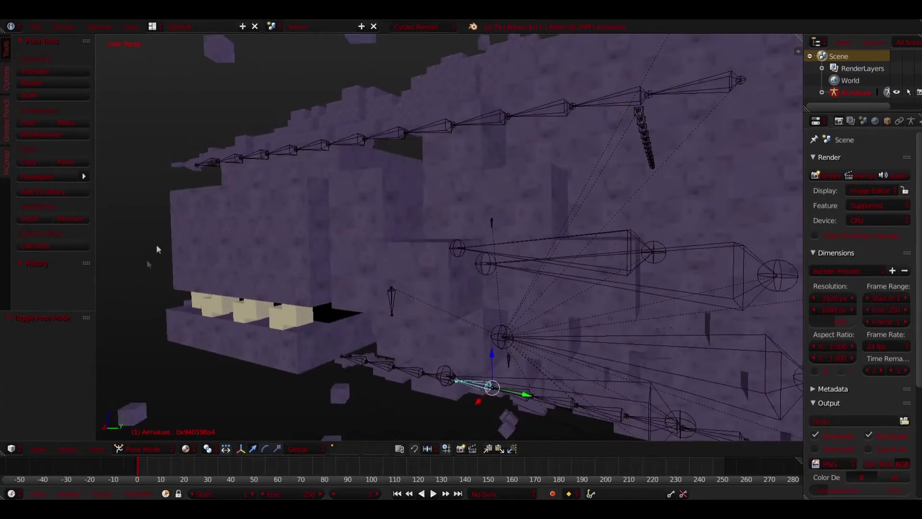
pyautogui.scroll(3, 505, 320)
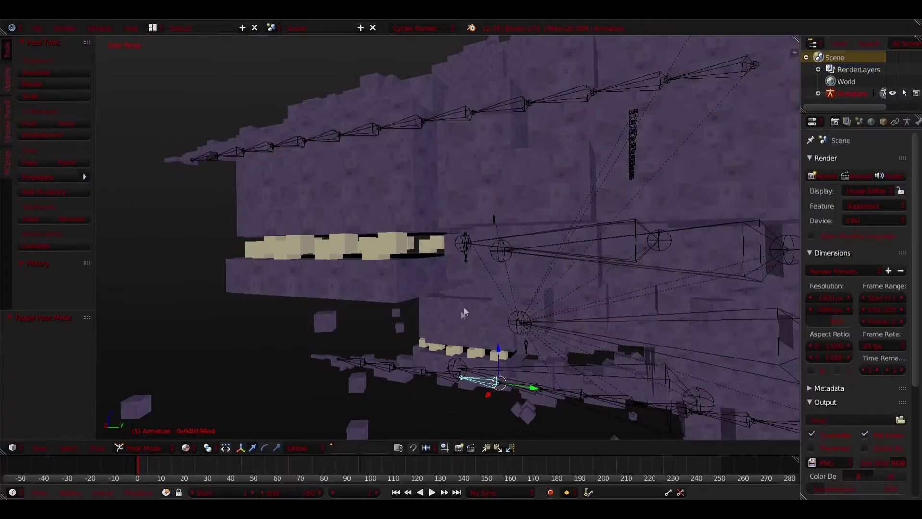
pyautogui.scroll(3, 423, 288)
pyautogui.scroll(-3, 423, 293)
pyautogui.moveTo(447, 306); pyautogui.dragTo(449, 308, button='middle')
pyautogui.scroll(-4, 449, 308)
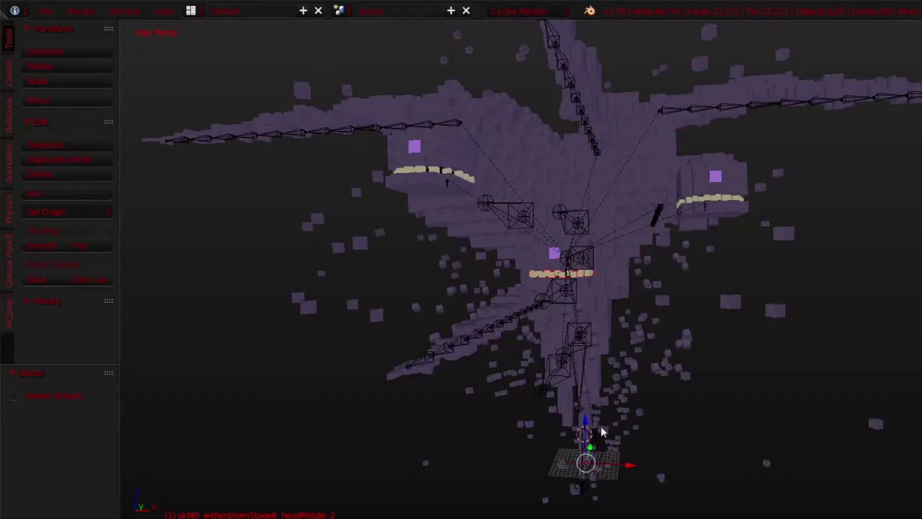
# Lower the teeth along Z and inspect the resulting mouth opening
pyautogui.press('g')
pyautogui.press('z')
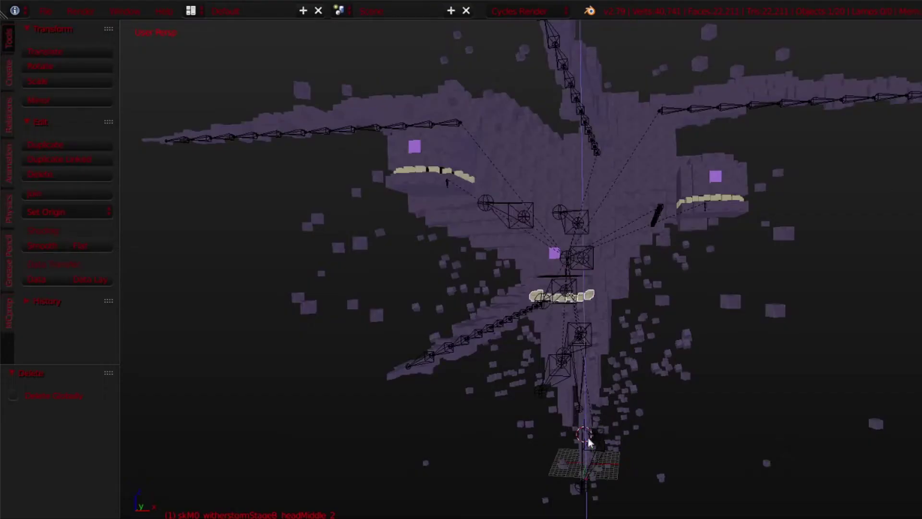
pyautogui.click(588, 491)
pyautogui.scroll(5, 597, 288)
pyautogui.scroll(3, 598, 267)
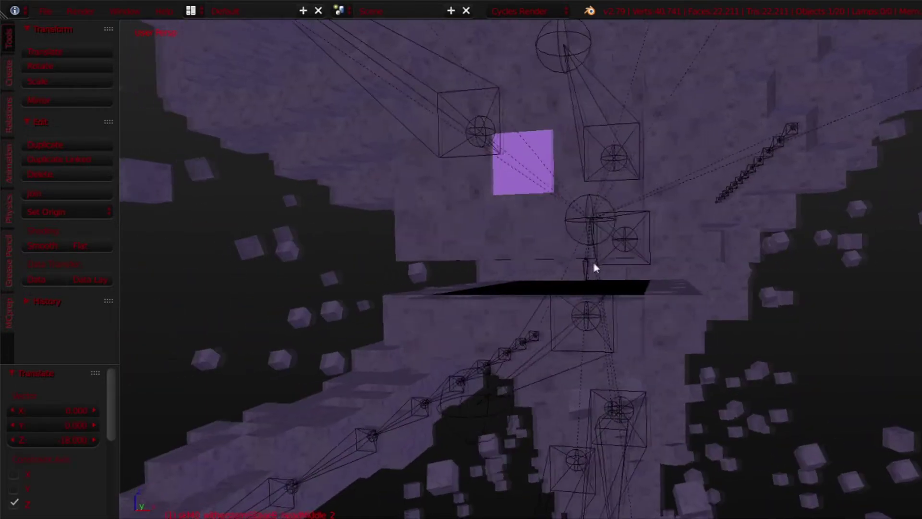
pyautogui.moveTo(593, 266); pyautogui.dragTo(546, 307, button='middle')
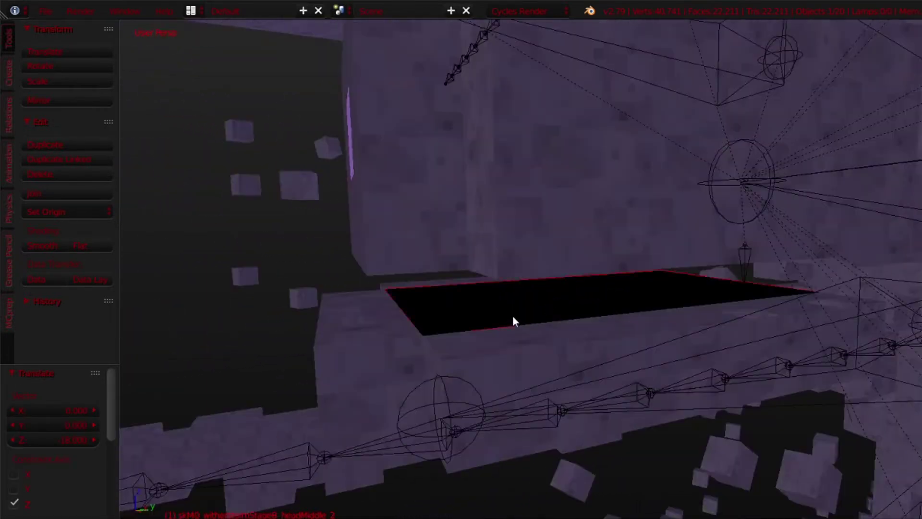
pyautogui.moveTo(531, 315); pyautogui.dragTo(535, 313, button='middle')
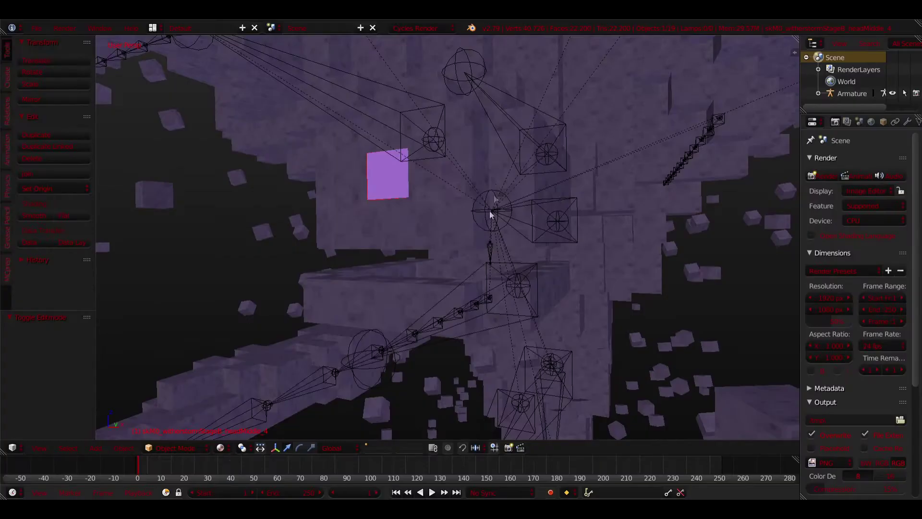
# In Edit Mode, box-select the lower vertices of the middle head
pyautogui.moveTo(496, 201); pyautogui.dragTo(435, 318, button='middle')
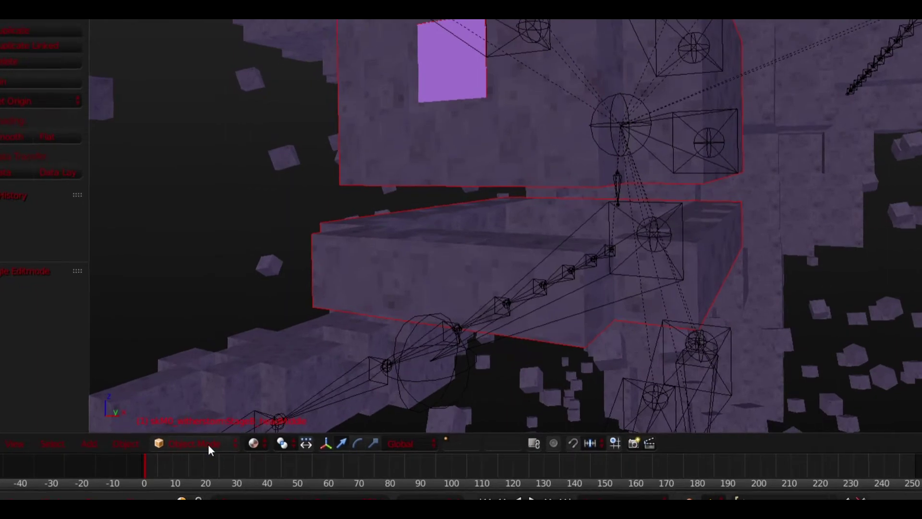
pyautogui.click(176, 448)
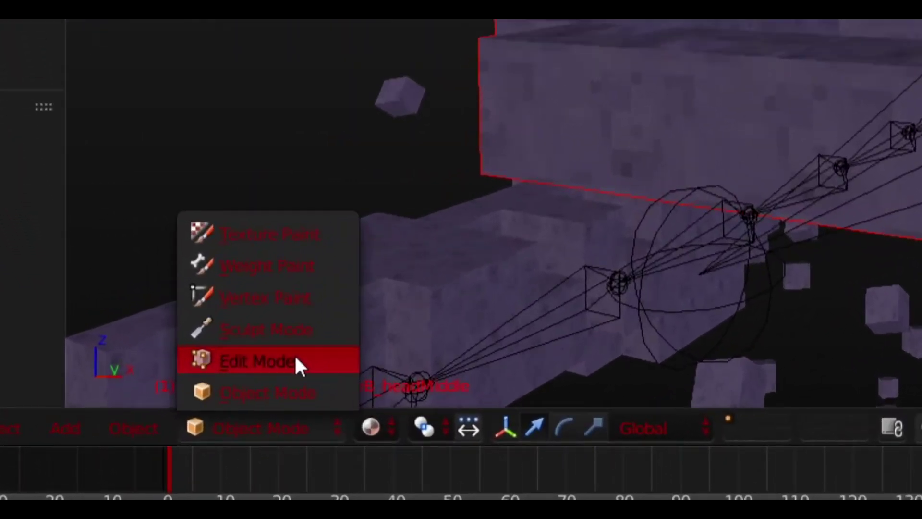
pyautogui.click(267, 379)
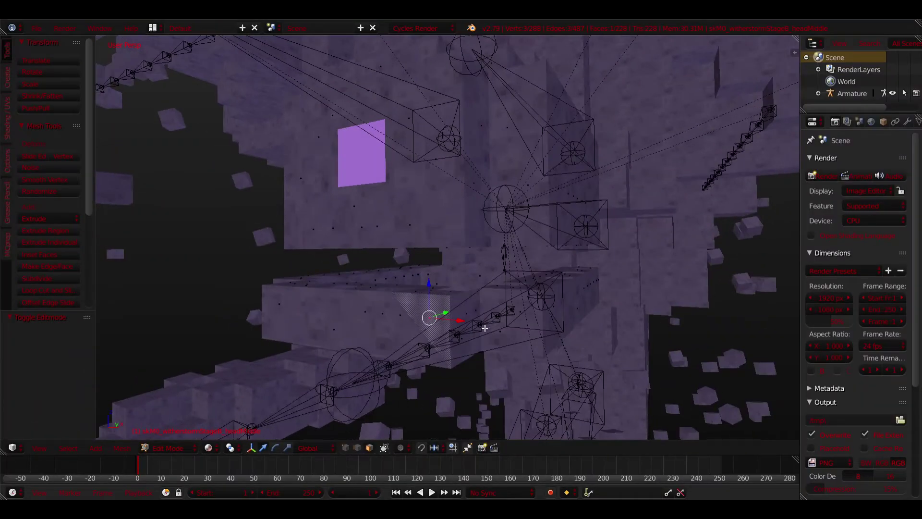
pyautogui.moveTo(484, 328); pyautogui.dragTo(525, 331, button='middle')
pyautogui.press('b')
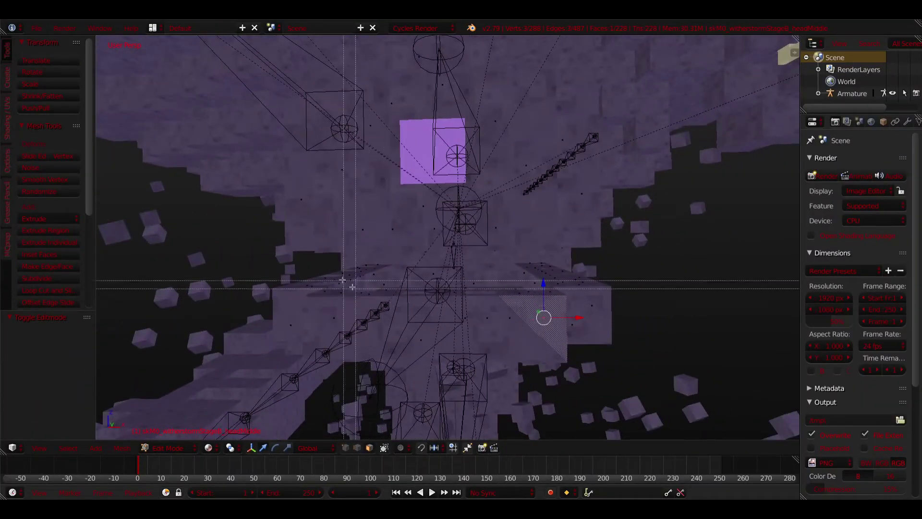
pyautogui.moveTo(299, 257); pyautogui.dragTo(525, 320)
pyautogui.moveTo(525, 319); pyautogui.dragTo(709, 387, button='middle')
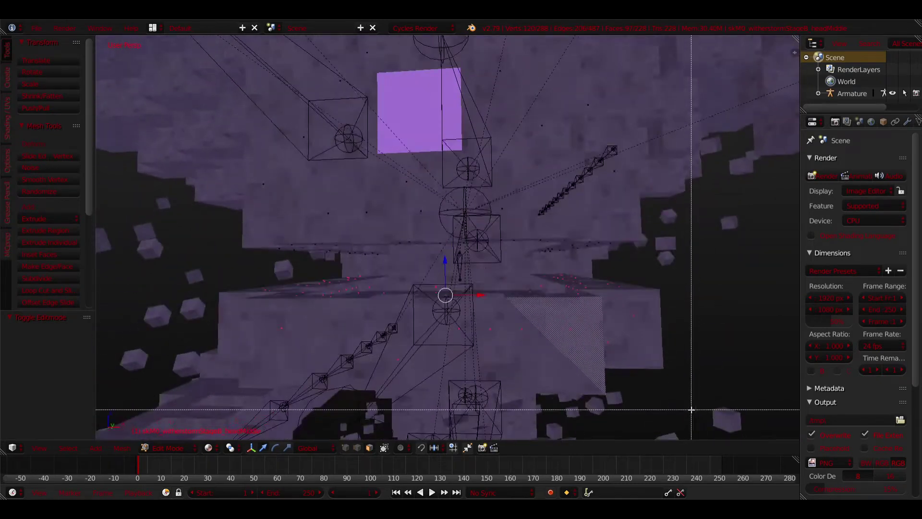
pyautogui.moveTo(652, 321); pyautogui.dragTo(667, 358, button='middle')
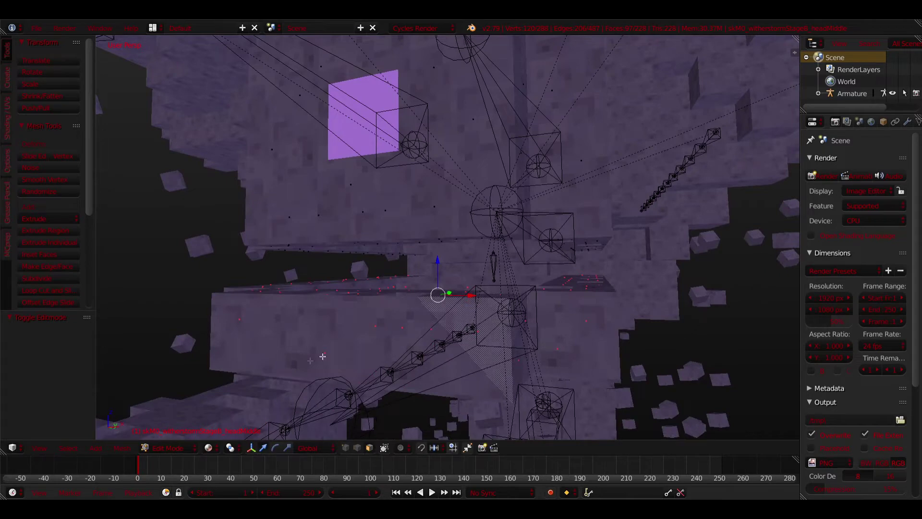
pyautogui.moveTo(636, 284); pyautogui.dragTo(564, 300, button='middle')
# Separate the selection into headMiddle.001 and return to Object Mode
pyautogui.press('p')
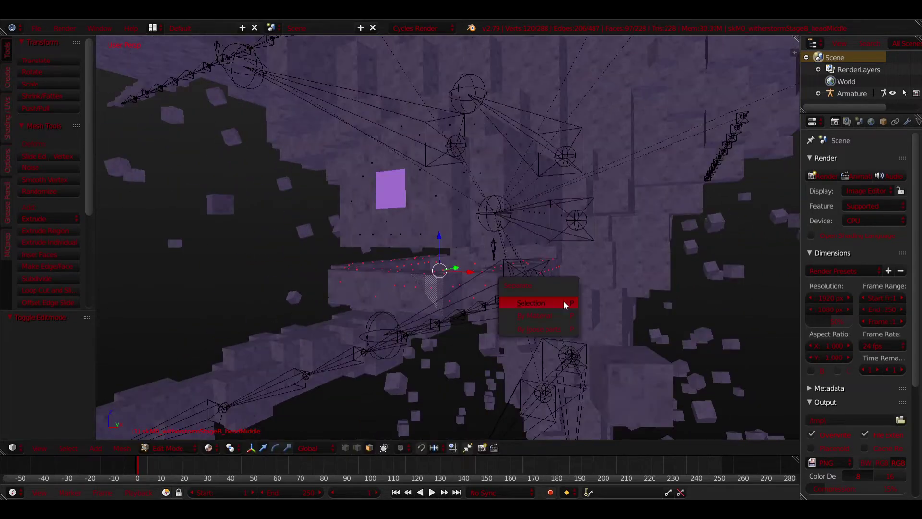
pyautogui.click(564, 301)
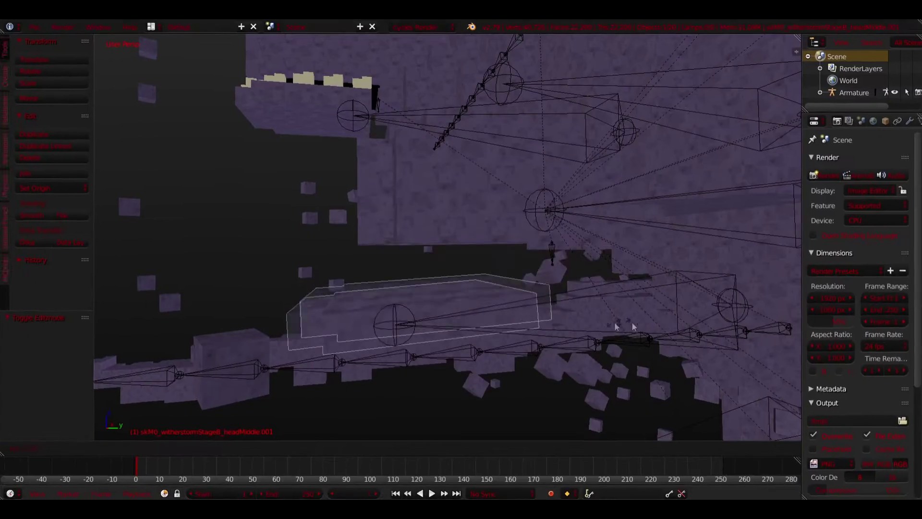
pyautogui.press('g')
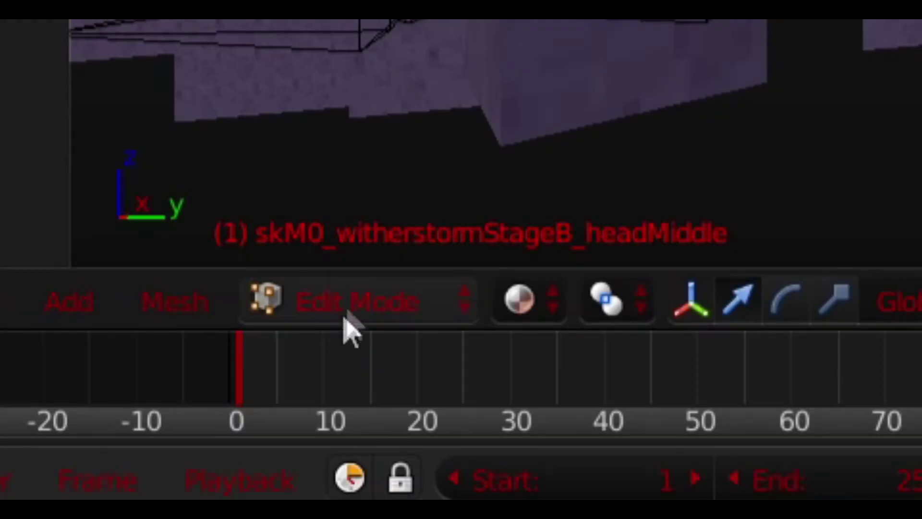
pyautogui.click(350, 304)
pyautogui.click(380, 246)
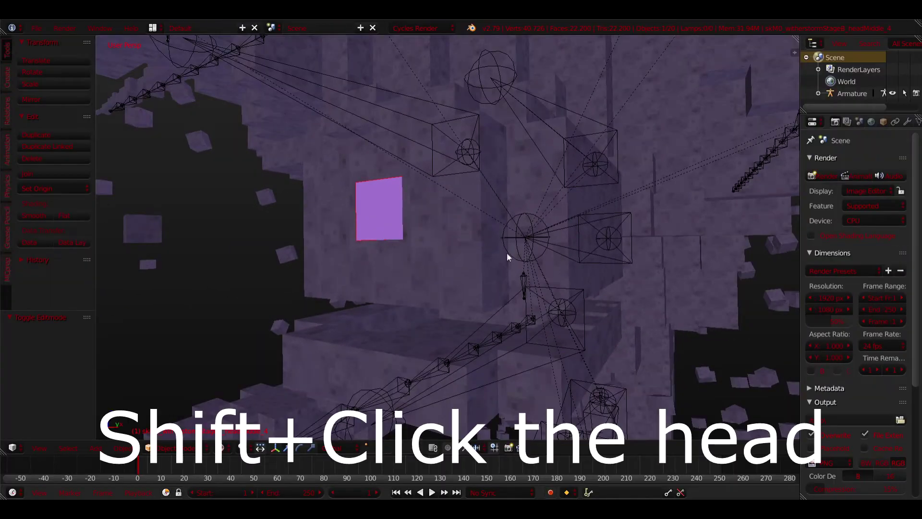
pyautogui.moveTo(512, 252); pyautogui.dragTo(421, 273, button='middle')
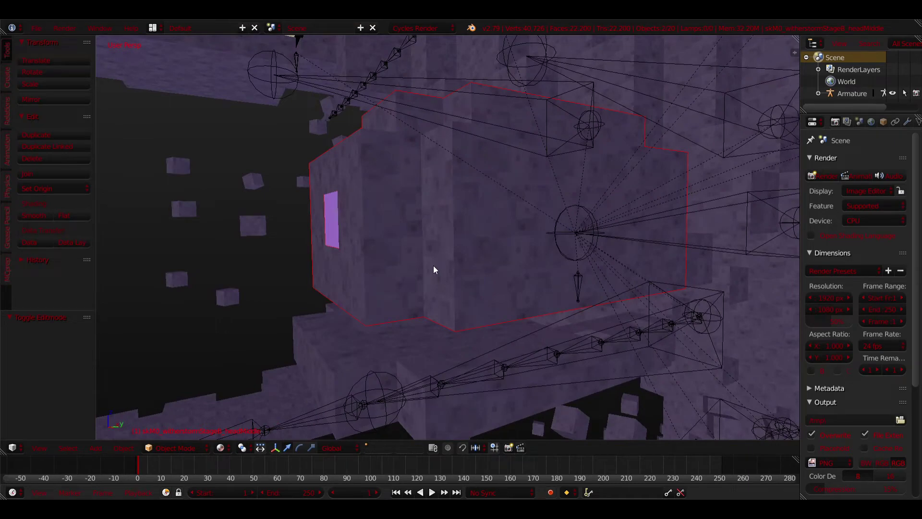
# Parent headMiddle.001 to the middle head with Object (Keep Transform)
pyautogui.hotkey('ctrl', 'p')
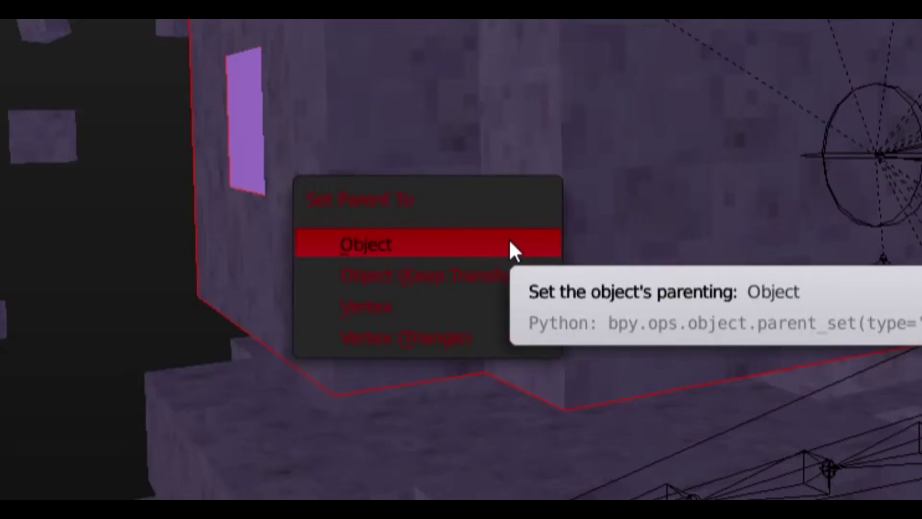
pyautogui.click(551, 275)
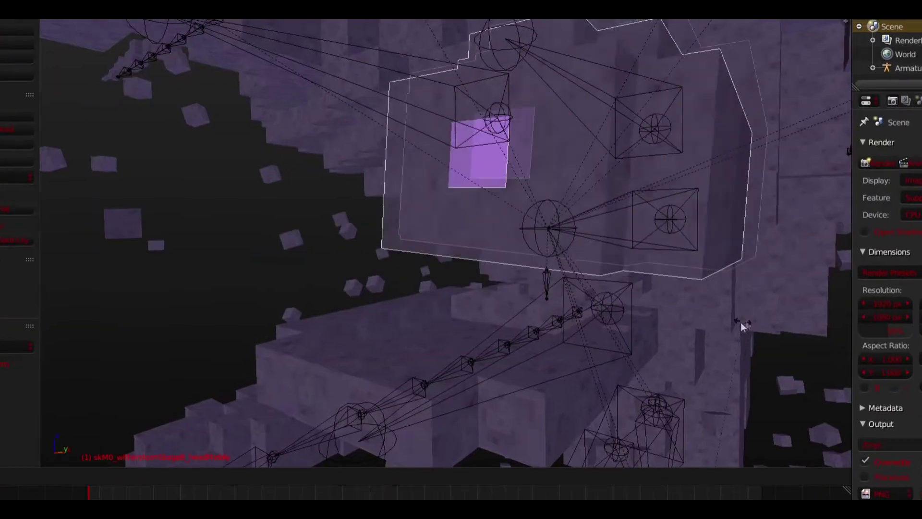
pyautogui.moveTo(740, 322); pyautogui.dragTo(791, 330, button='middle')
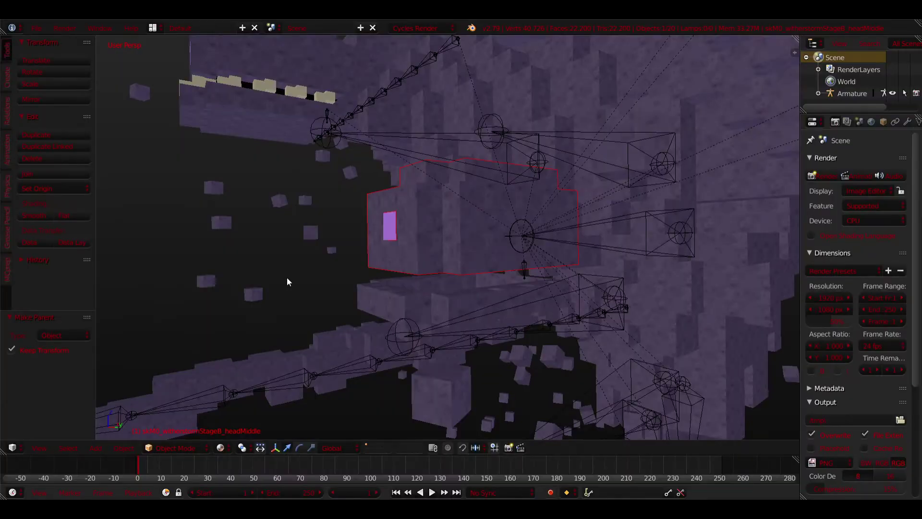
pyautogui.hotkey('shift', 'a')
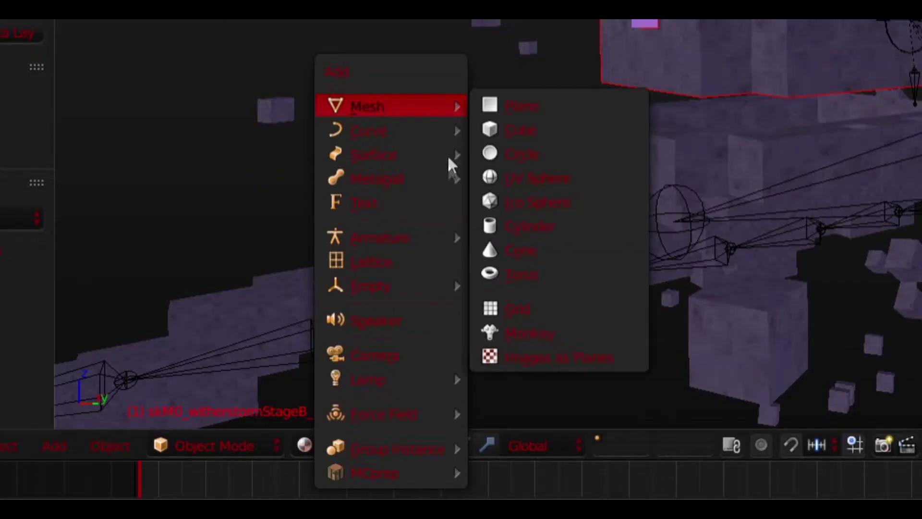
# Add a Single Bone armature, enable its X-Ray display, and switch to Right Ortho view
pyautogui.moveTo(425, 241)
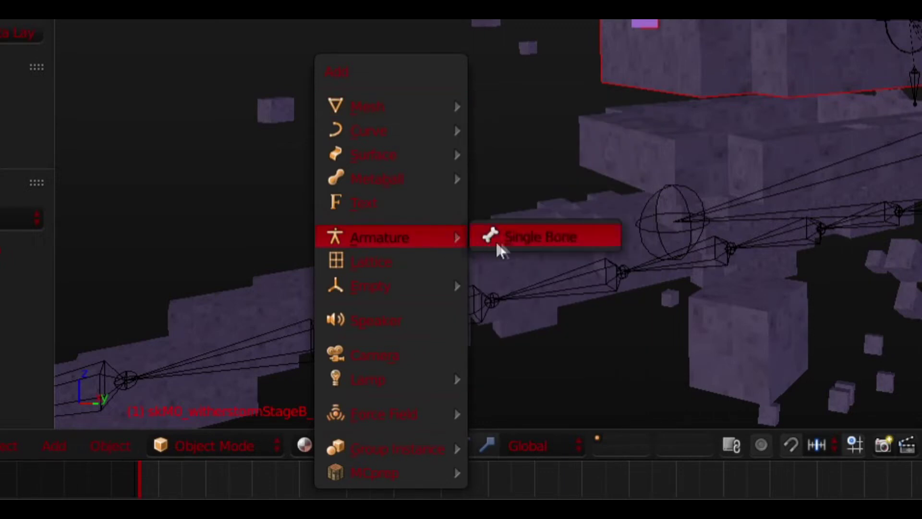
pyautogui.click(604, 246)
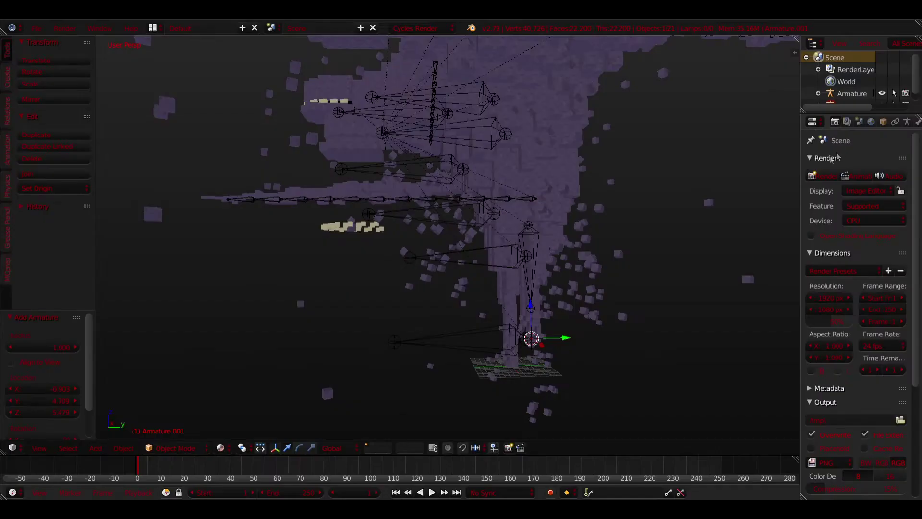
pyautogui.moveTo(799, 162); pyautogui.dragTo(716, 175)
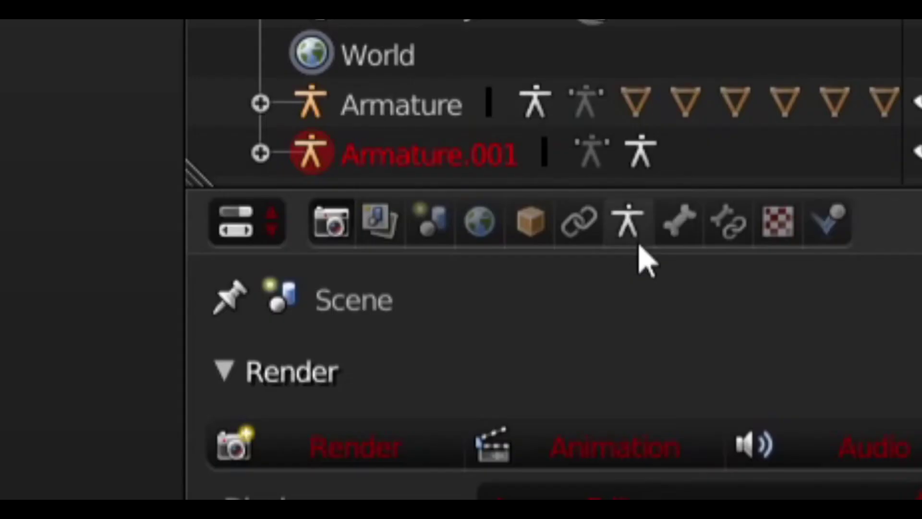
pyautogui.click(821, 124)
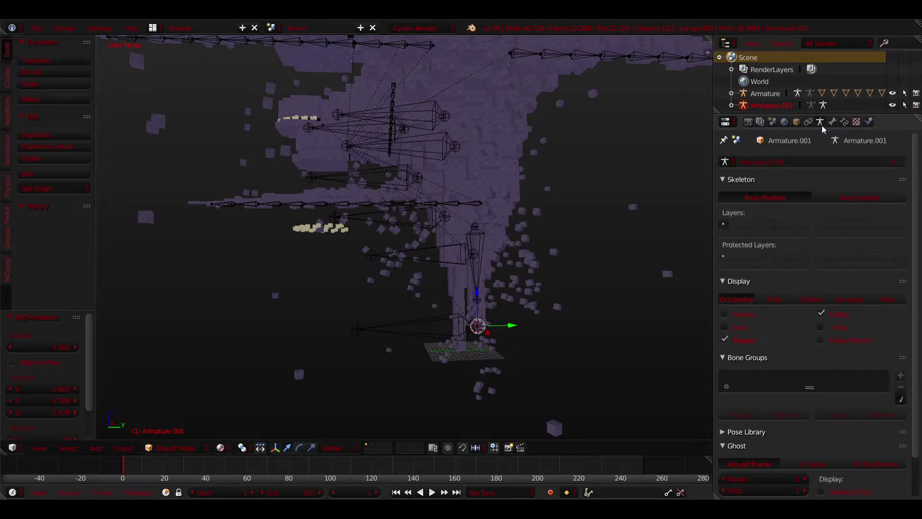
pyautogui.scroll(-1, 836, 240)
pyautogui.click(843, 310)
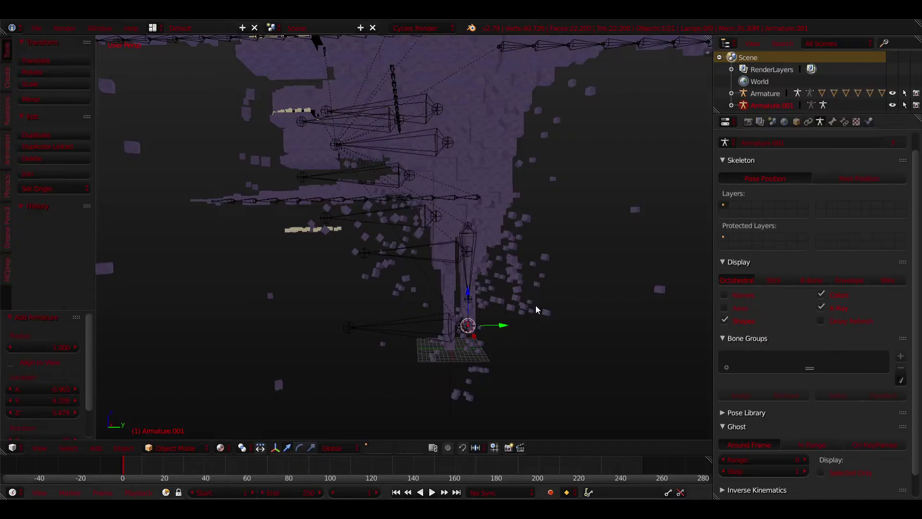
pyautogui.press('KP_3')
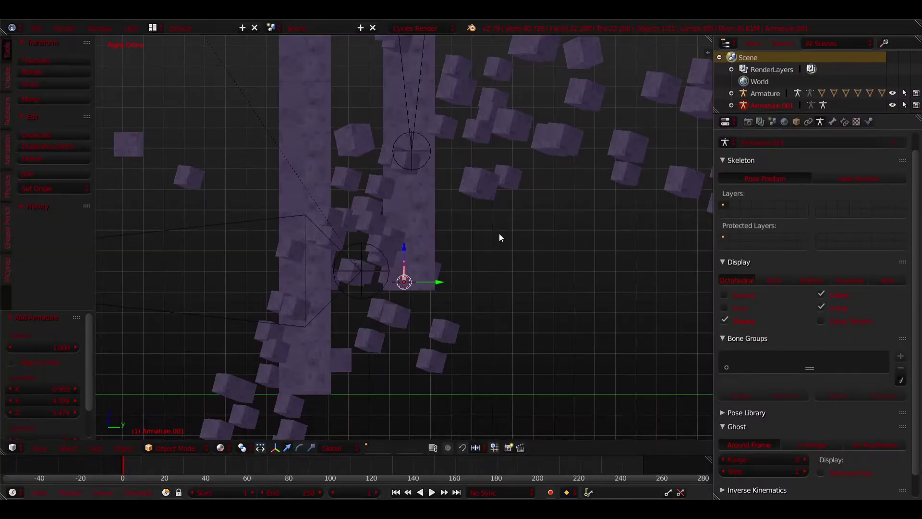
# Rotate the bone 90° about X and raise it along Z
pyautogui.press('r')
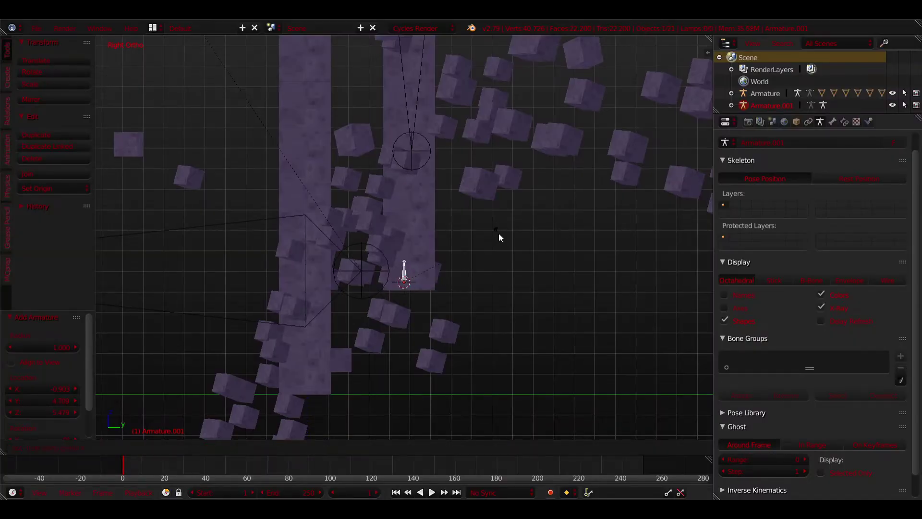
pyautogui.write('x90')
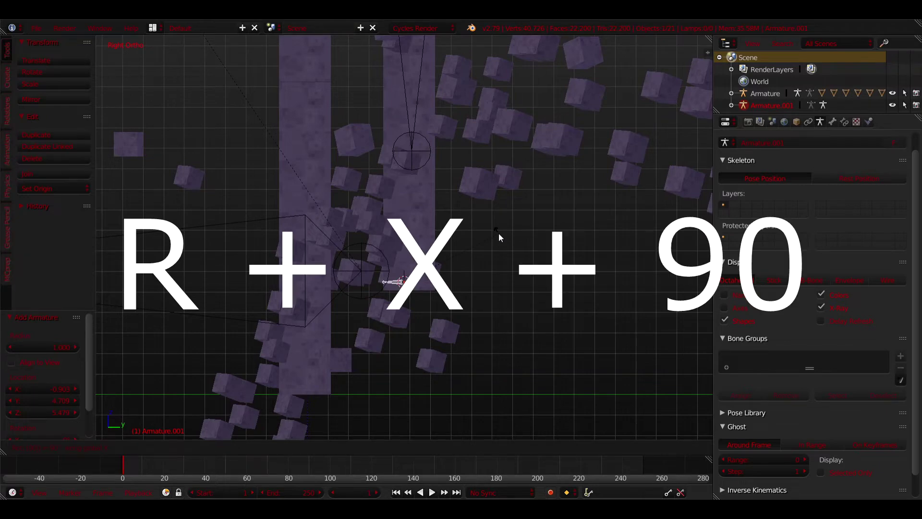
pyautogui.press('Return')
pyautogui.press('g')
pyautogui.press('z')
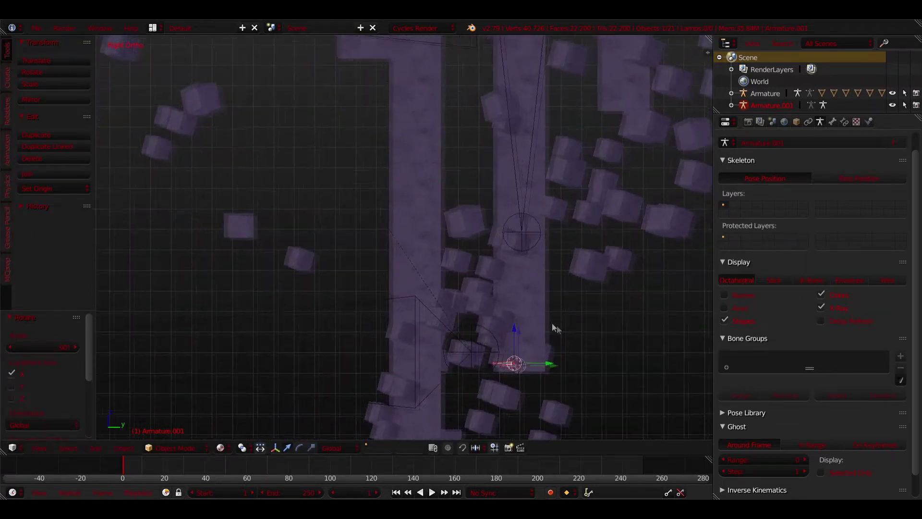
pyautogui.click(431, 236)
pyautogui.scroll(4, 430, 235)
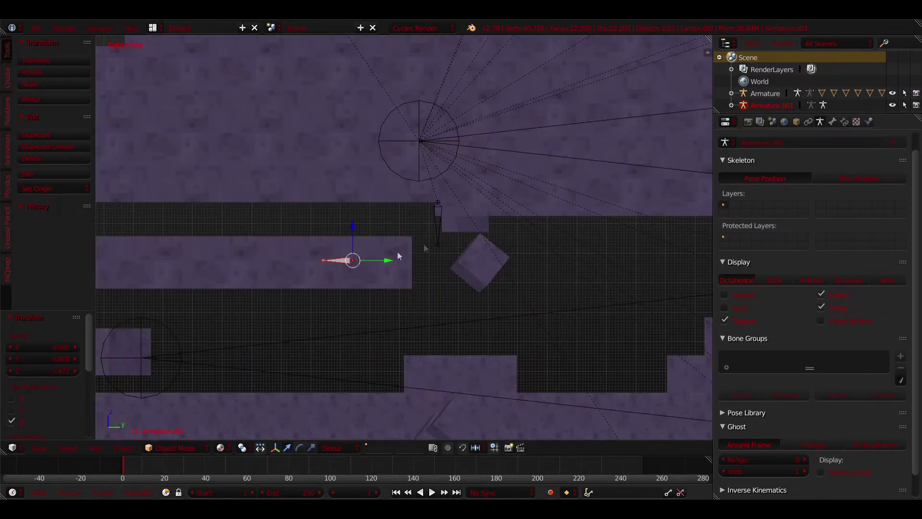
# Scale the bone longer and slide it along X into the lower jaw
pyautogui.press('s')
pyautogui.click(599, 282)
pyautogui.scroll(-2, 598, 282)
pyautogui.press('s')
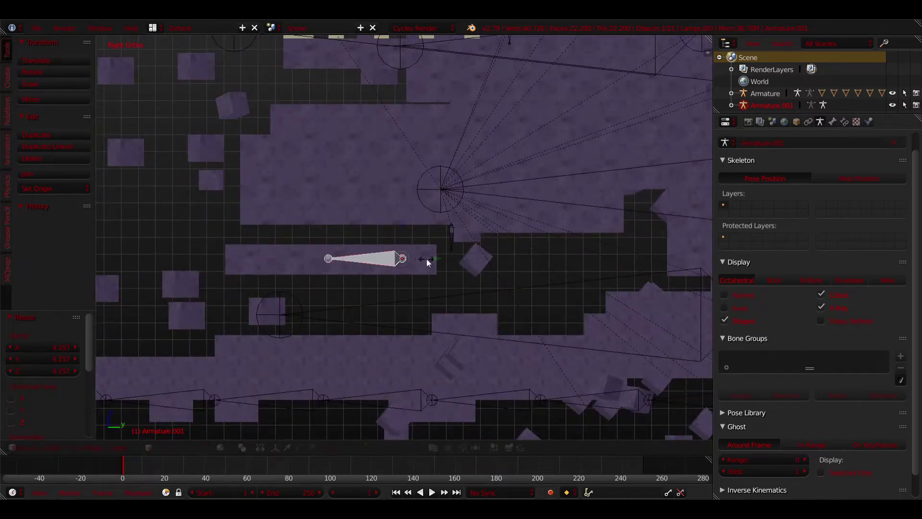
pyautogui.press('Escape')
pyautogui.hotkey('ctrl', 'z')
pyautogui.moveTo(442, 258); pyautogui.dragTo(217, 247, button='middle')
pyautogui.rightClick(388, 291)
# Parent the lower jaw mesh to Armature.001's jaw bone with Bone Relative, then add a new single bone
pyautogui.rightClick(387, 290)
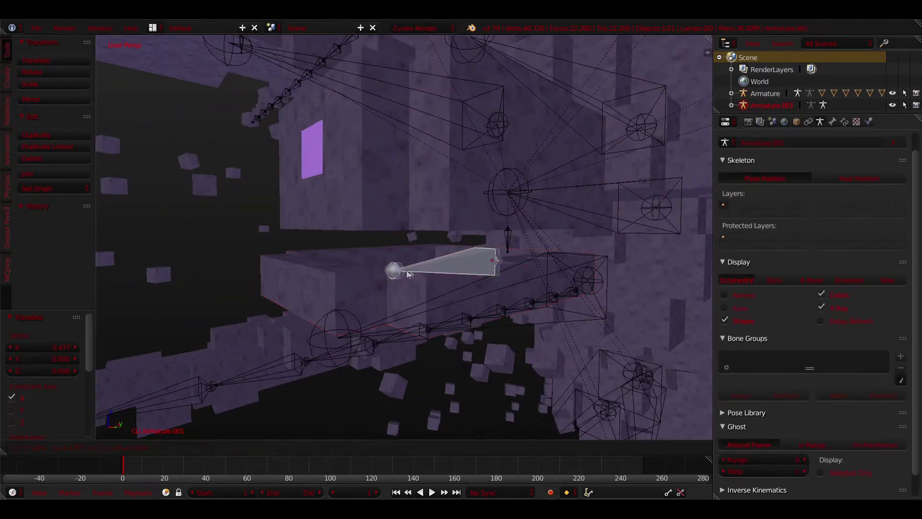
pyautogui.rightClick(383, 285)
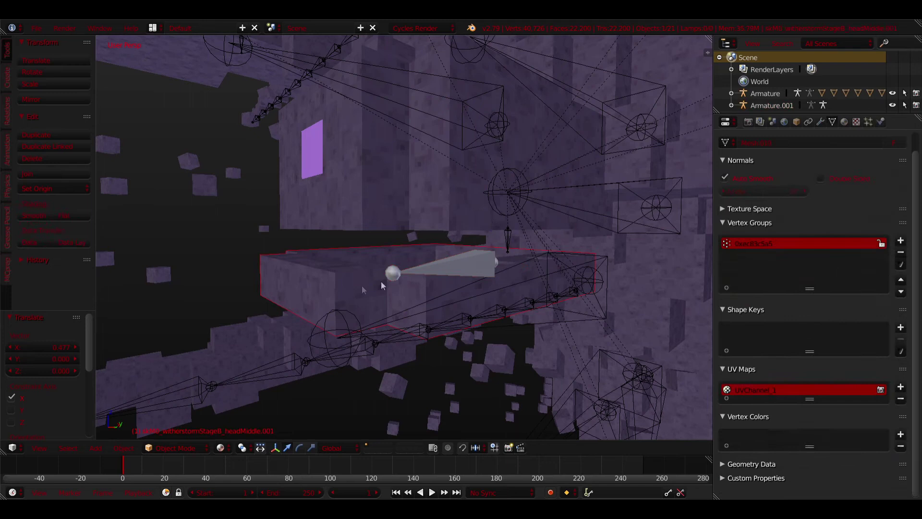
pyautogui.keyDown('shift'); pyautogui.rightClick(459, 258); pyautogui.keyUp('shift')
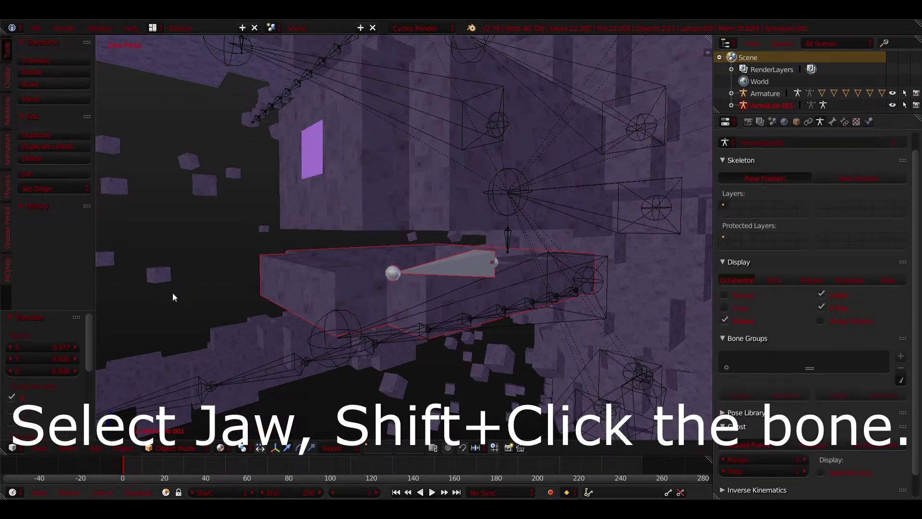
pyautogui.hotkey('ctrl', 'p')
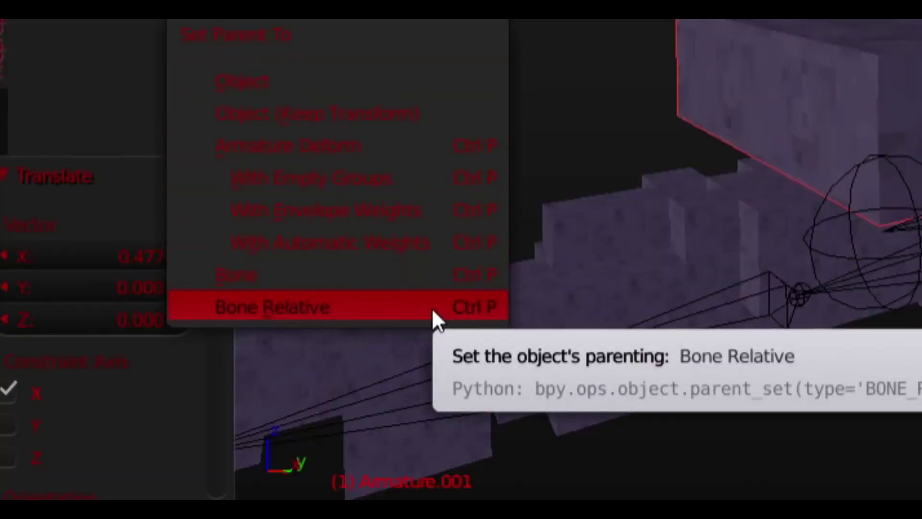
pyautogui.click(171, 366)
pyautogui.moveTo(487, 317); pyautogui.dragTo(451, 352, button='middle')
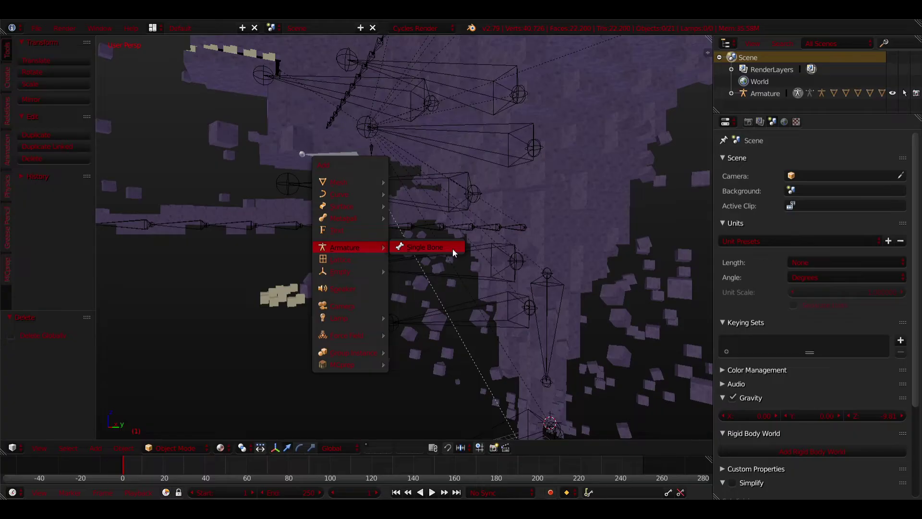
pyautogui.click(453, 249)
# In Right Ortho view, rotate the new bone 90° around the X axis
pyautogui.press('KP_3')
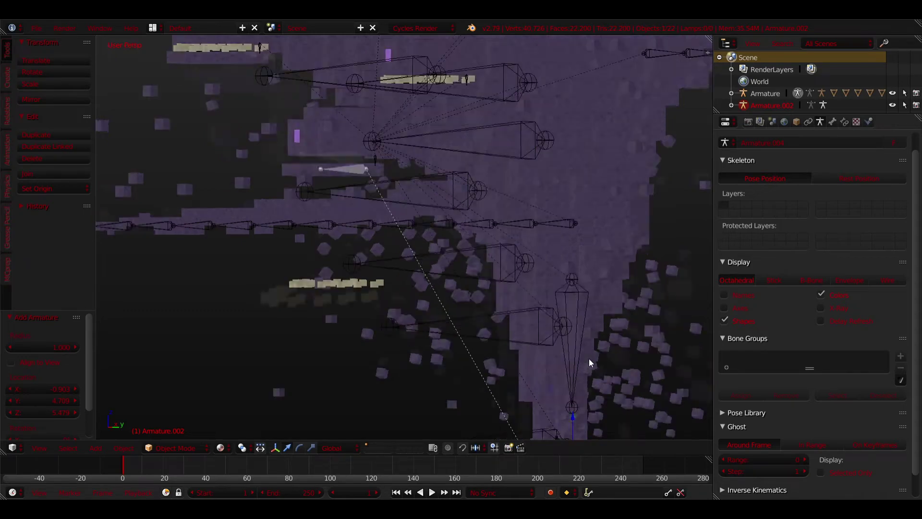
pyautogui.scroll(-4, 580, 358)
pyautogui.scroll(5, 571, 349)
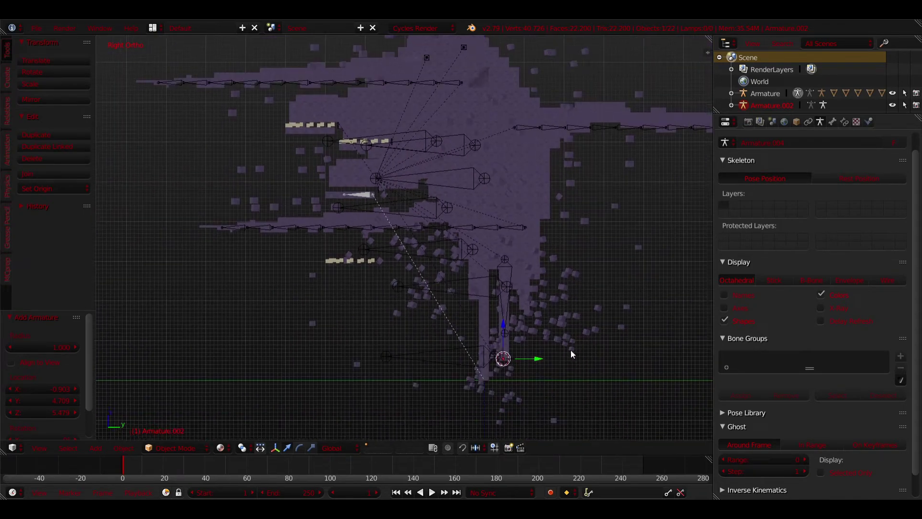
pyautogui.keyDown('shift'); pyautogui.moveTo(555, 305); pyautogui.dragTo(512, 290, button='middle'); pyautogui.keyUp('shift')
pyautogui.press('r')
pyautogui.press('x')
pyautogui.press('9')
pyautogui.press('0')
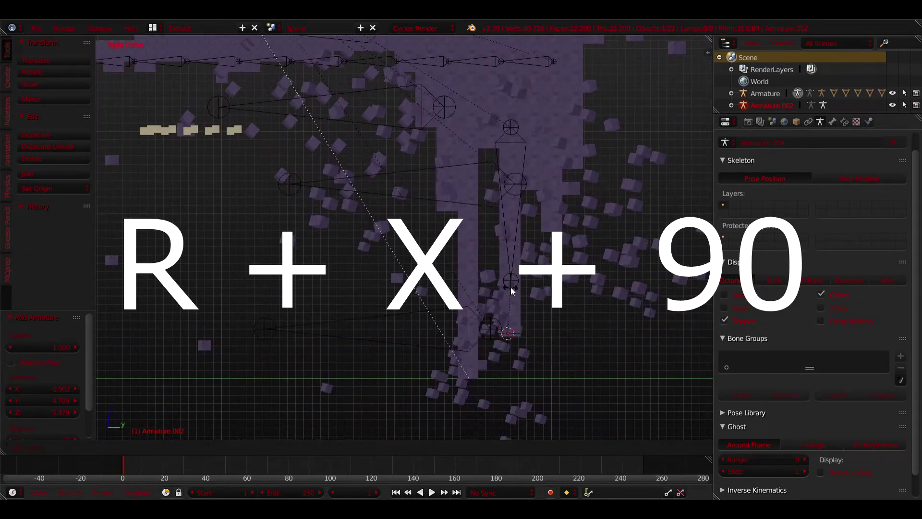
pyautogui.press('Return')
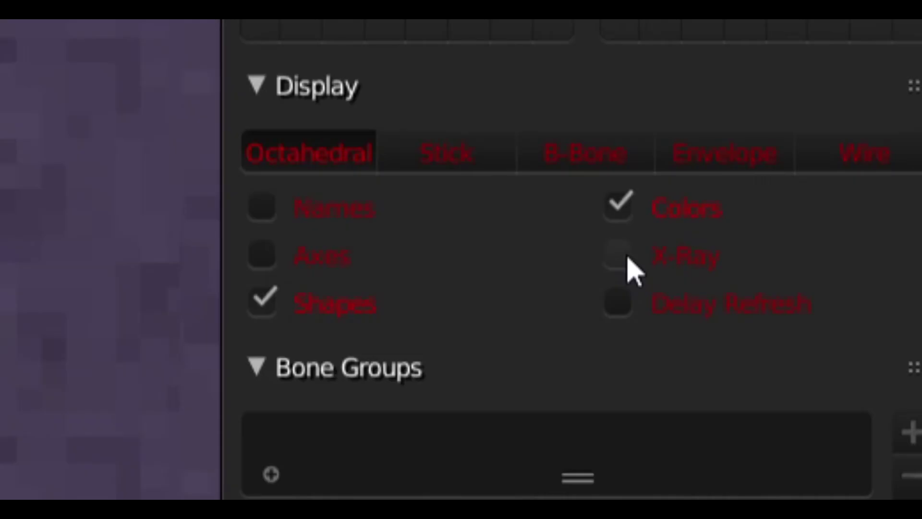
# Enable X-Ray, then scale the bone up and place it inside the head in Front Ortho view
pyautogui.click(620, 254)
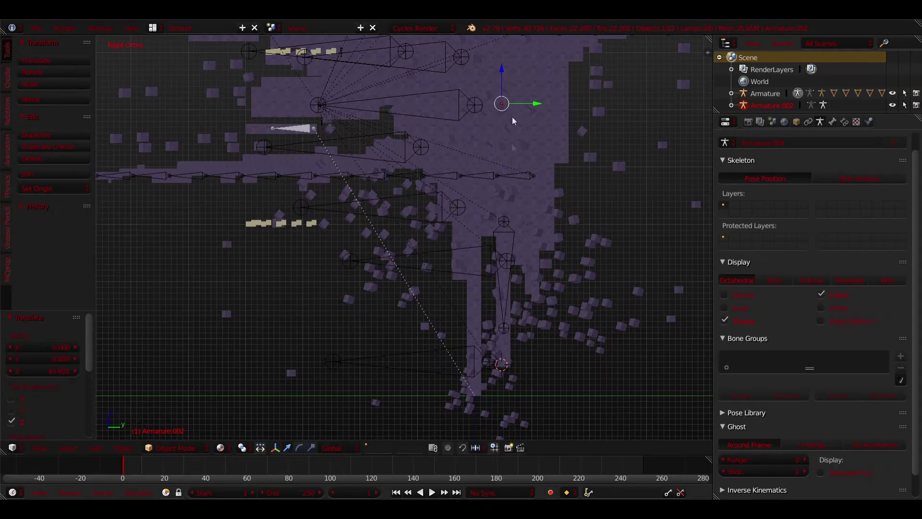
pyautogui.keyDown('shift'); pyautogui.moveTo(512, 117); pyautogui.dragTo(558, 313, button='middle'); pyautogui.keyUp('shift')
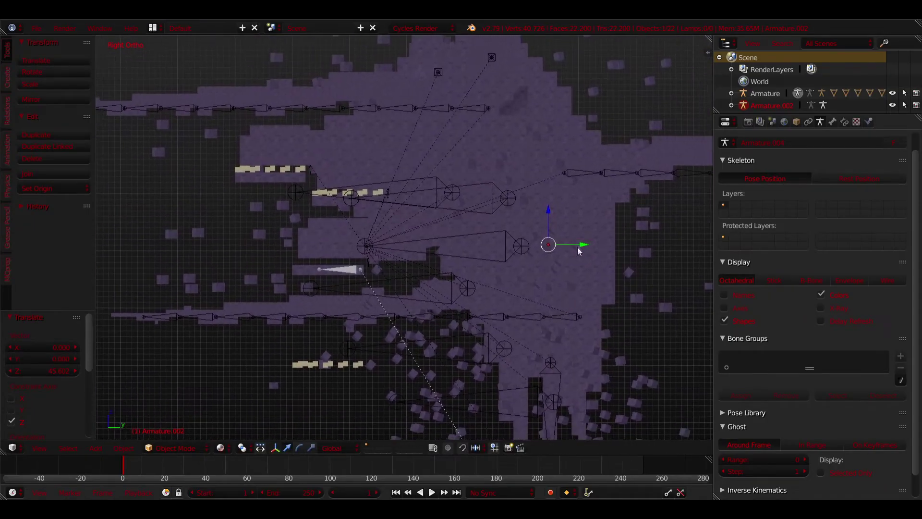
pyautogui.press('KP_1')
pyautogui.press('s')
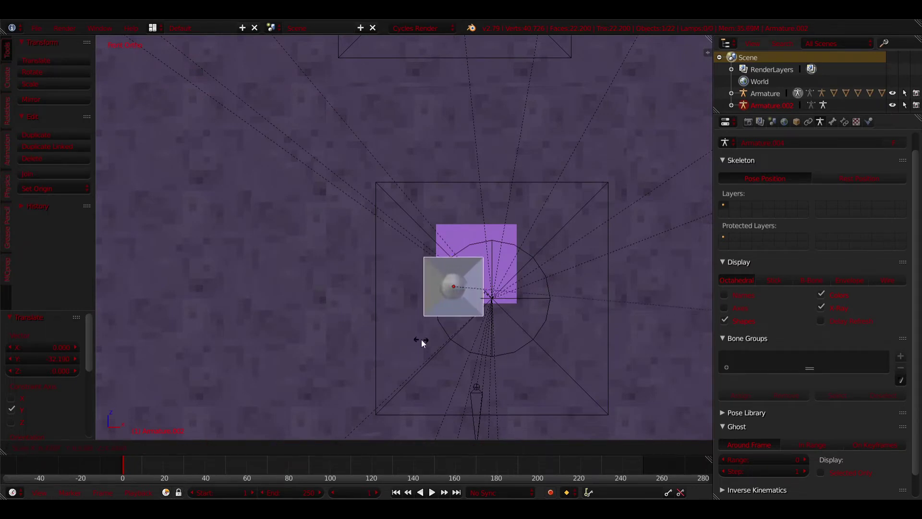
pyautogui.click(483, 322)
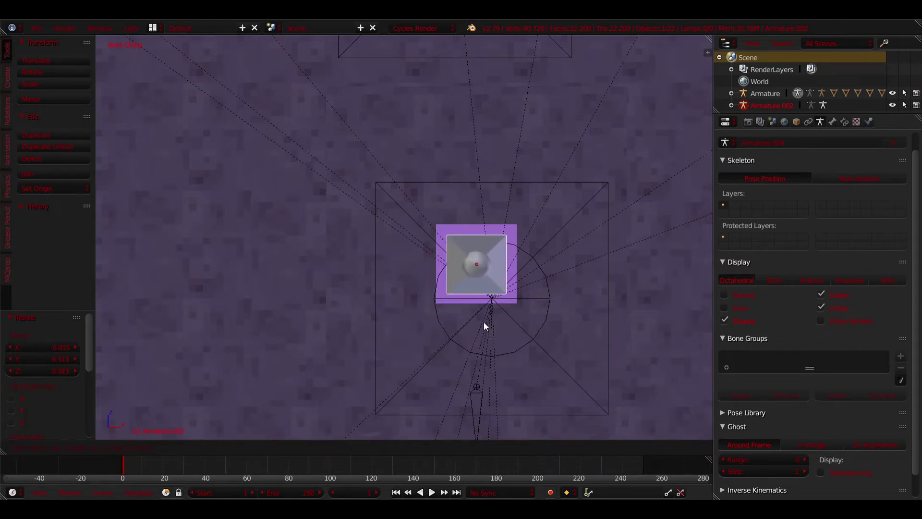
pyautogui.click(483, 322)
pyautogui.scroll(-4, 552, 338)
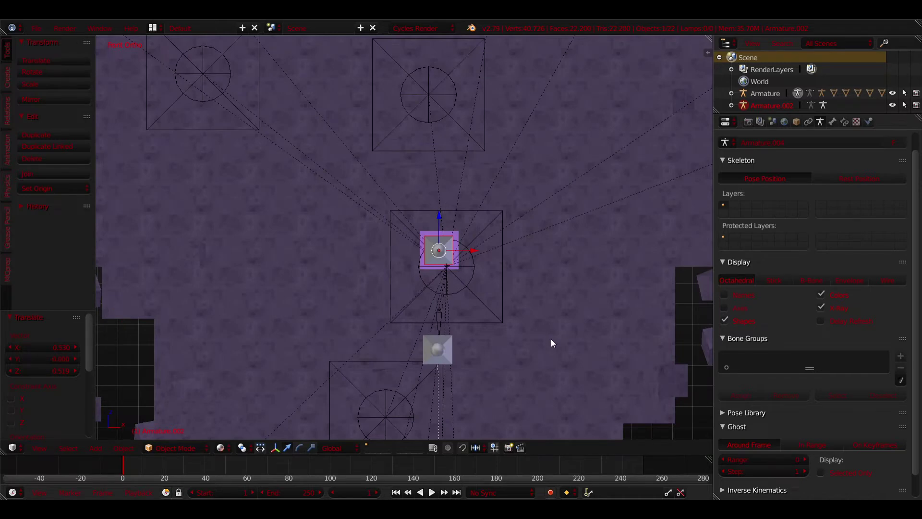
pyautogui.moveTo(535, 337); pyautogui.dragTo(351, 284, button='middle')
pyautogui.click(351, 284)
# Parent the head mesh to the new head bone with Bone Relative
pyautogui.scroll(3, 357, 283)
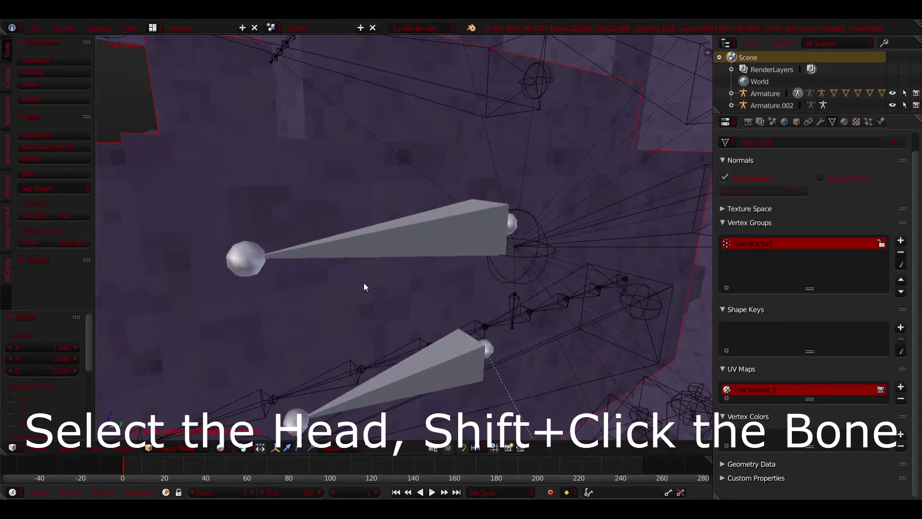
pyautogui.keyDown('shift'); pyautogui.click(400, 250); pyautogui.keyUp('shift')
pyautogui.scroll(-5, 399, 249)
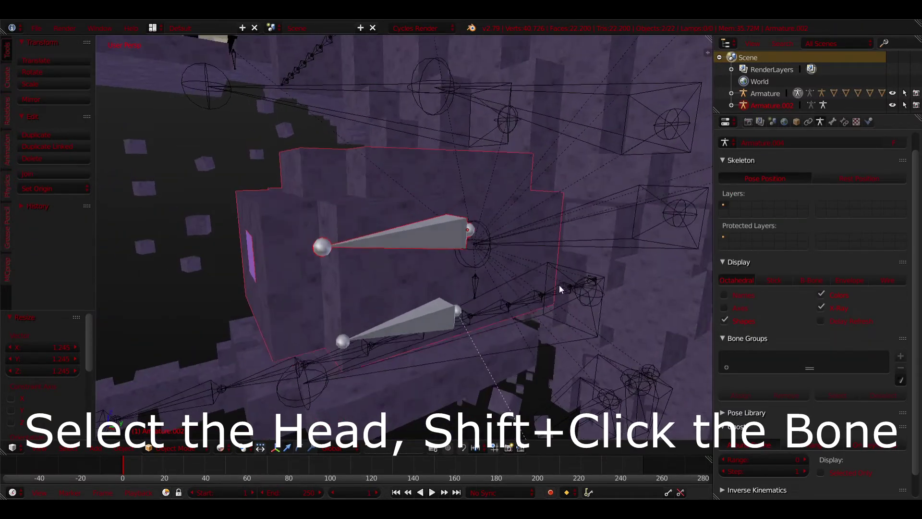
pyautogui.hotkey('ctrl', 'p')
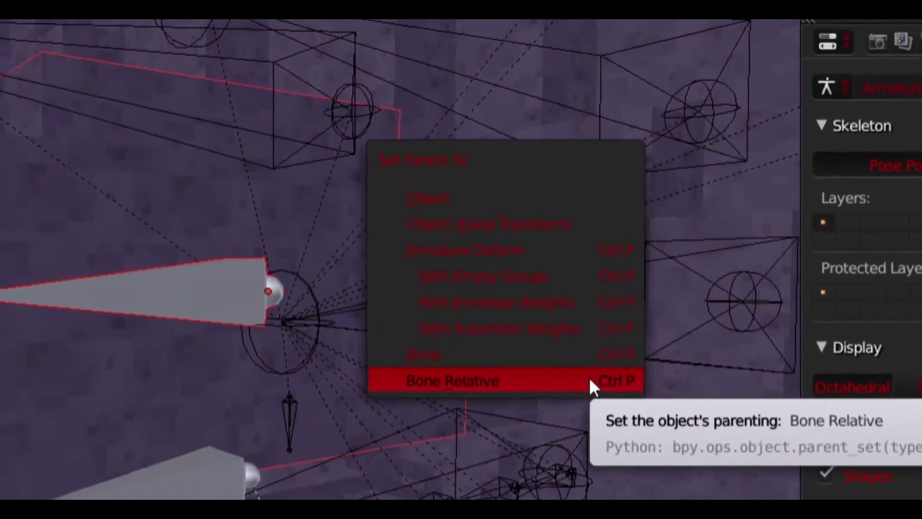
pyautogui.click(600, 387)
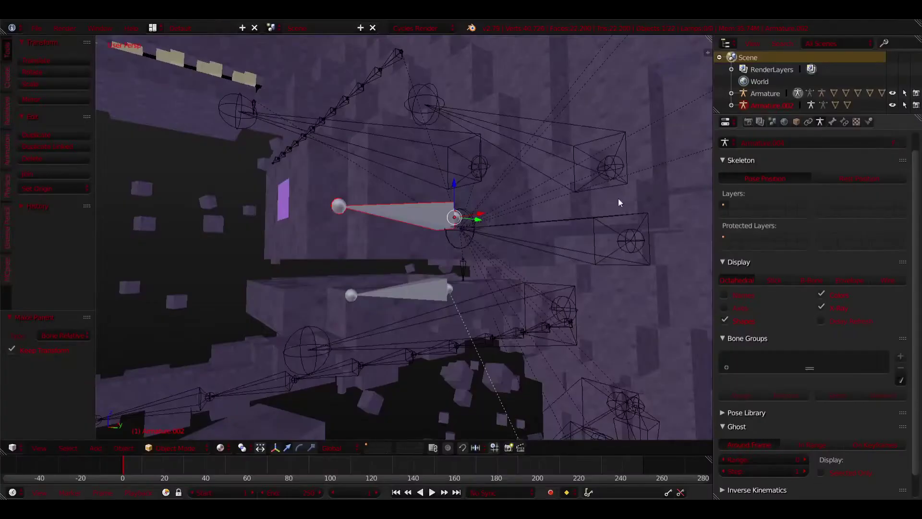
pyautogui.moveTo(558, 344); pyautogui.dragTo(469, 270, button='middle')
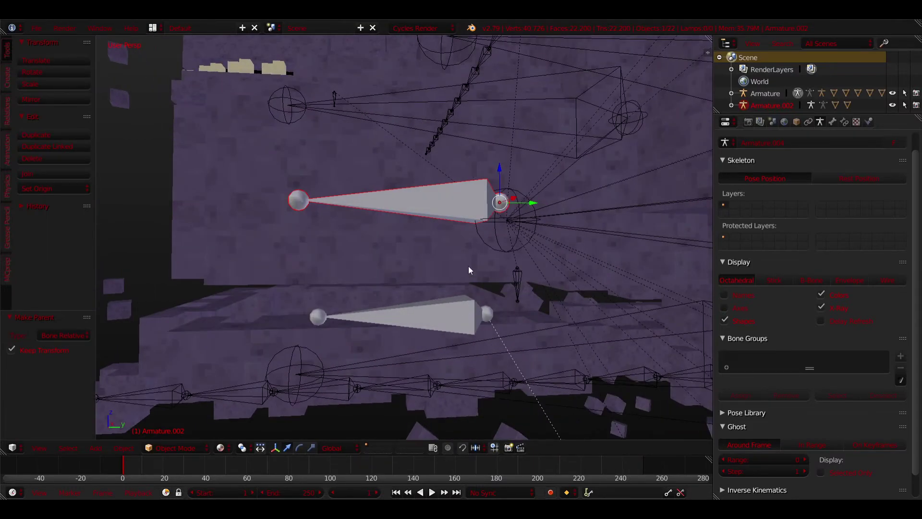
# Parent the head bone to a bone of the main rig with Bone Relative
pyautogui.rightClick(457, 299)
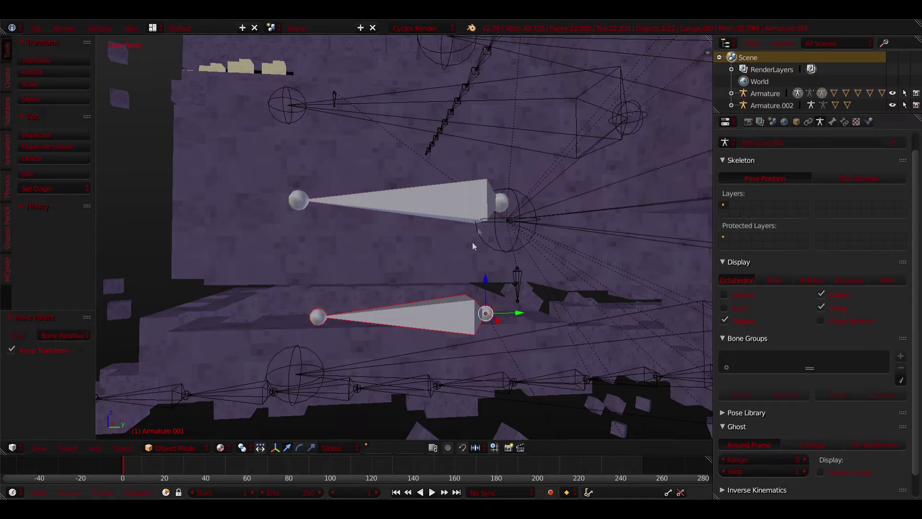
pyautogui.scroll(6, 478, 235)
pyautogui.scroll(-3, 541, 182)
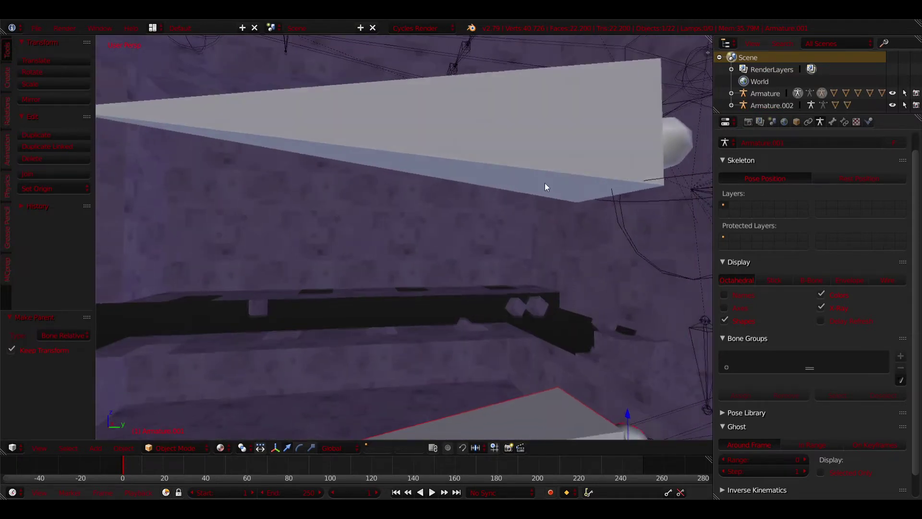
pyautogui.rightClick(540, 174)
pyautogui.scroll(-5, 541, 258)
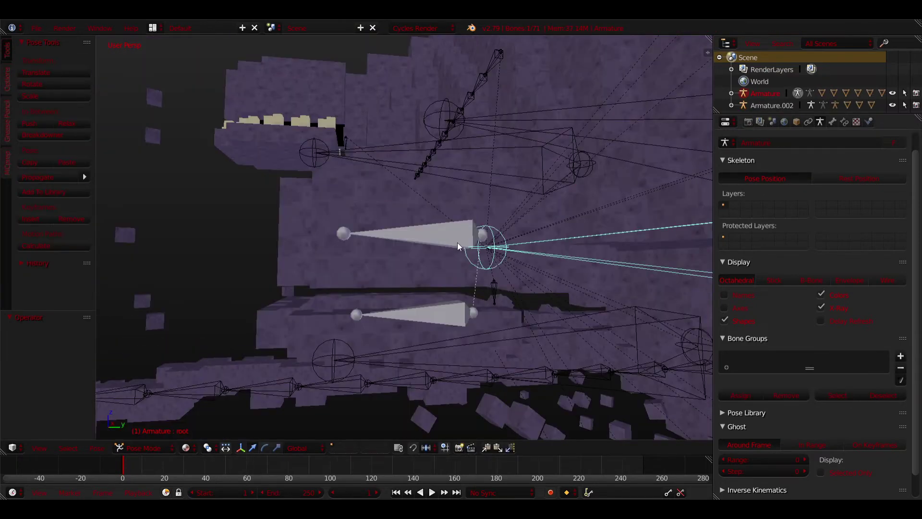
pyautogui.rightClick(442, 244)
pyautogui.rightClick(442, 244)
pyautogui.scroll(4, 442, 244)
pyautogui.scroll(-1, 574, 336)
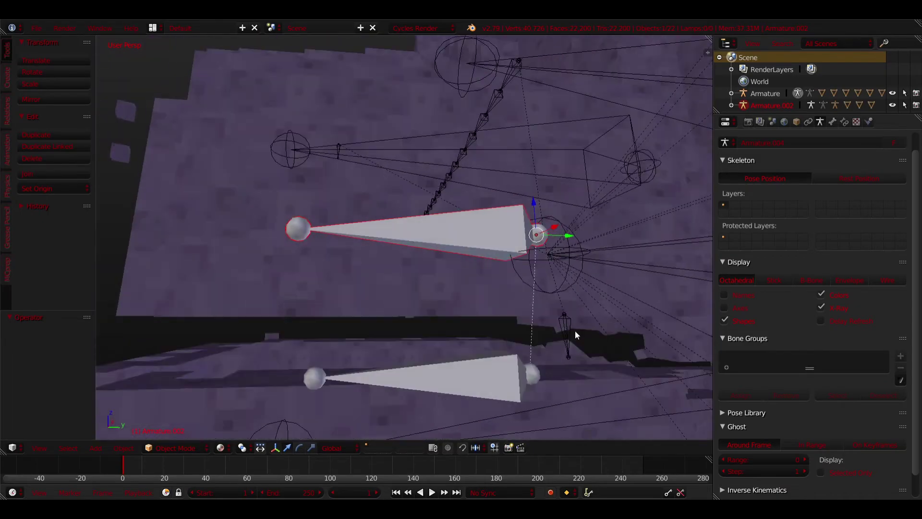
pyautogui.keyDown('shift'); pyautogui.rightClick(569, 334); pyautogui.keyUp('shift')
pyautogui.hotkey('ctrl', 'p')
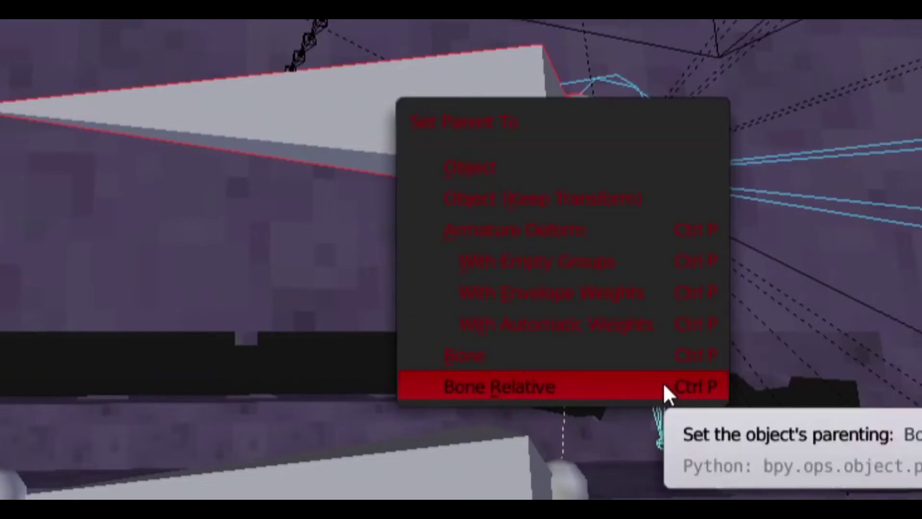
pyautogui.click(665, 385)
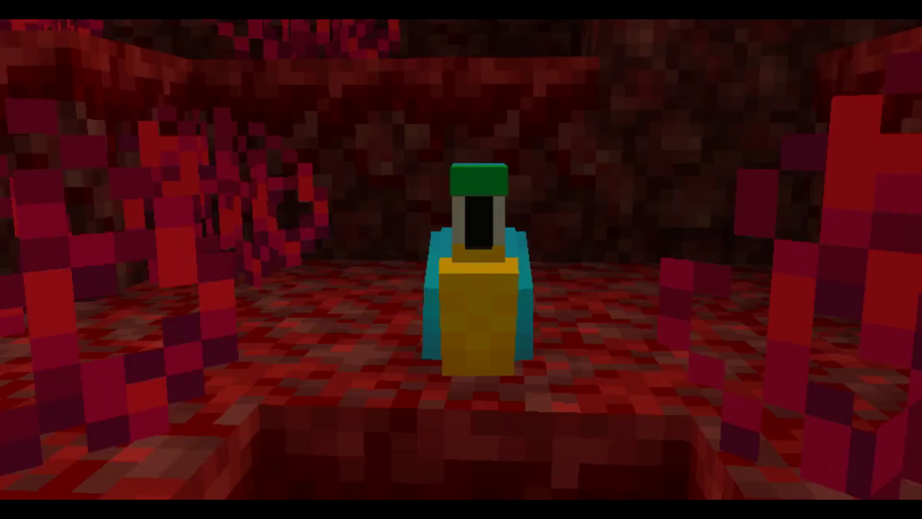
# Rotate the selected head and jaw bones so they point left
pyautogui.press('r')
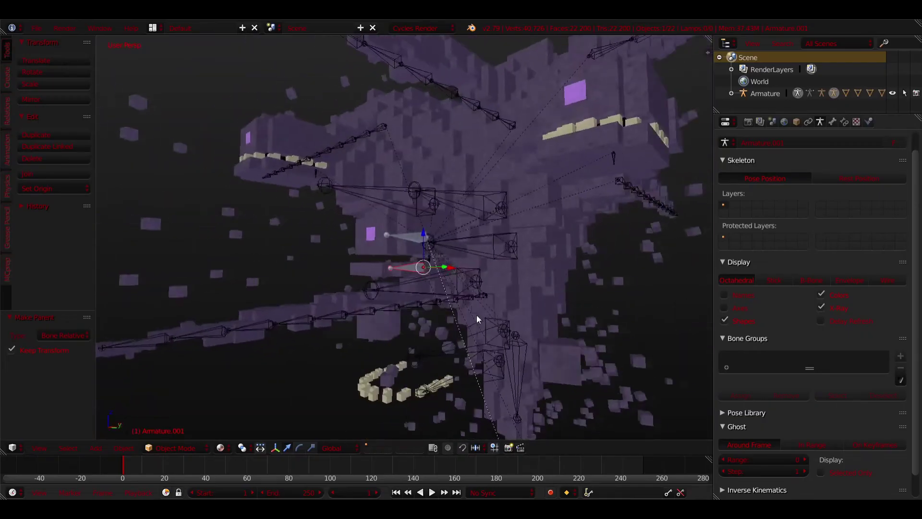
# Add a cube, move it 1 unit along X and scale it to 0.475
pyautogui.hotkey('shift', 'a')
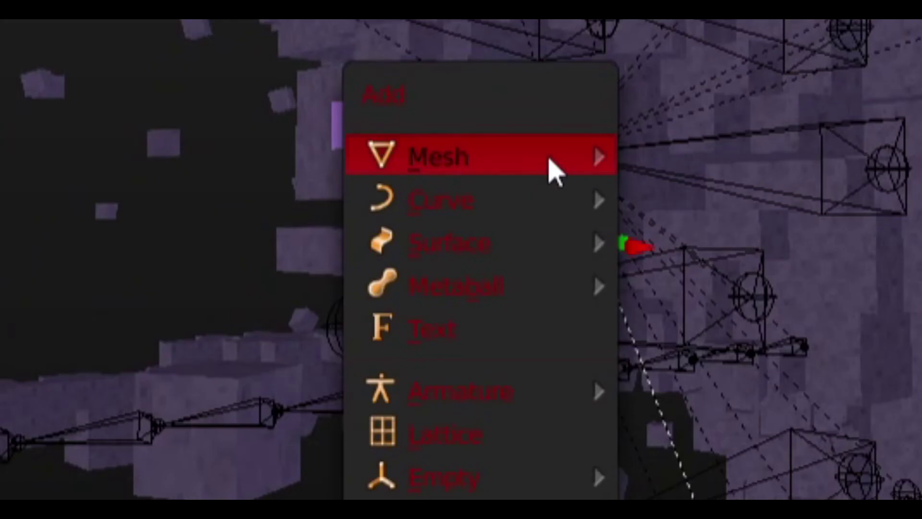
pyautogui.moveTo(426, 246)
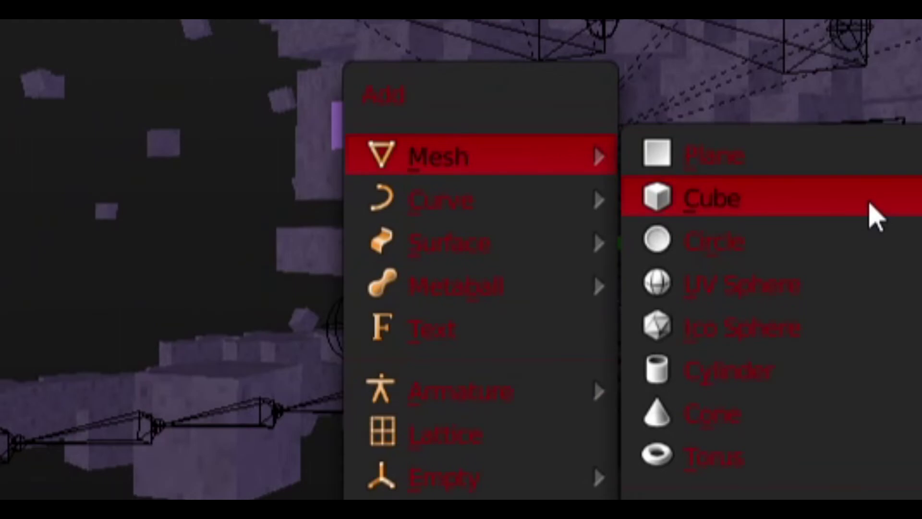
pyautogui.click(873, 212)
pyautogui.scroll(-3, 518, 290)
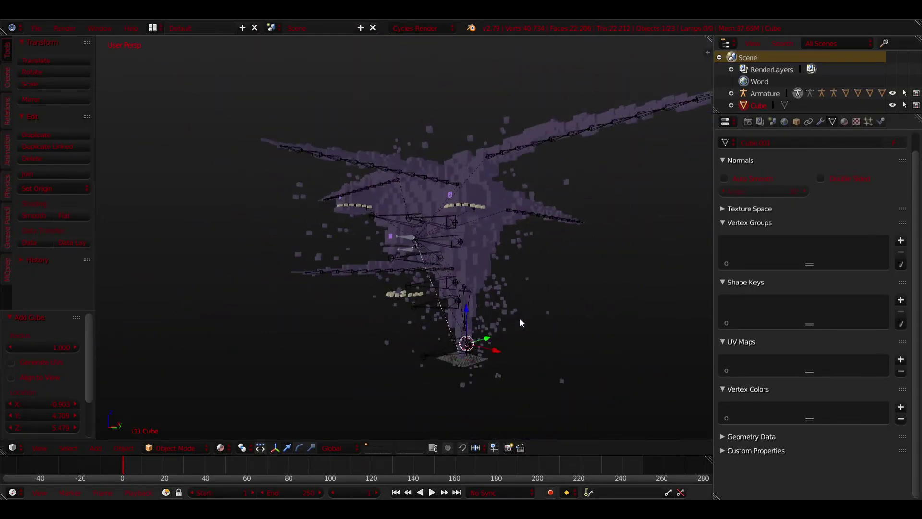
pyautogui.press('KP_Decimal')
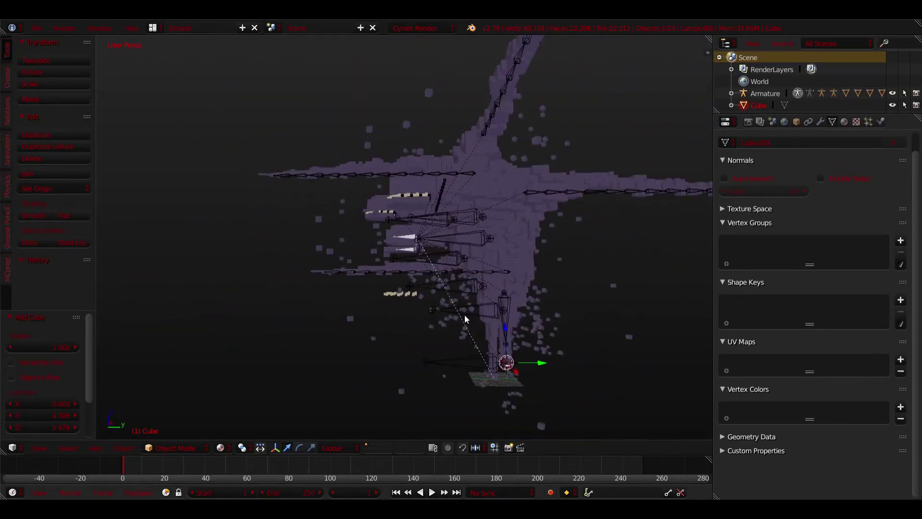
pyautogui.press('g')
pyautogui.press('x')
pyautogui.press('1')
pyautogui.press('Return')
pyautogui.write('s.475')
pyautogui.press('Return')
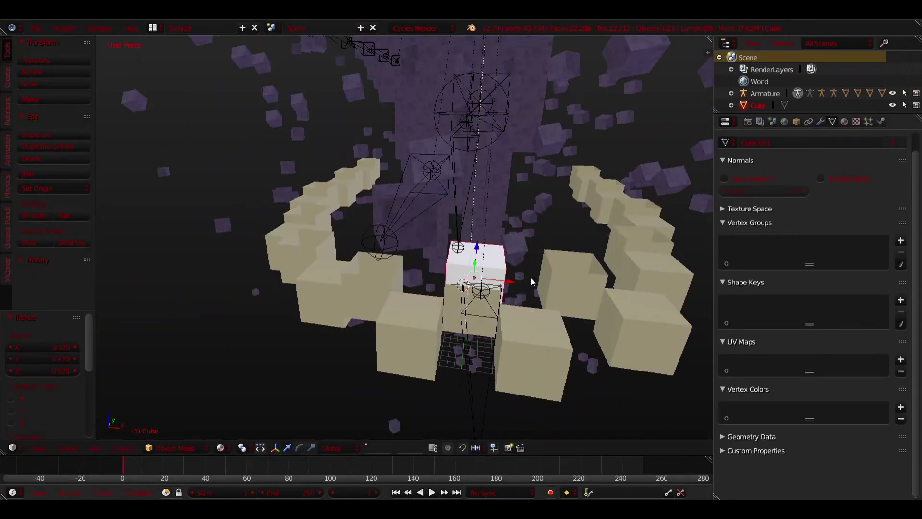
pyautogui.press('KP_1')
# In Front view, move the tooth cube down along Z into line with the teeth
pyautogui.scroll(4, 544, 284)
pyautogui.keyDown('shift'); pyautogui.moveTo(544, 282); pyautogui.dragTo(379, 327, button='middle'); pyautogui.keyUp('shift')
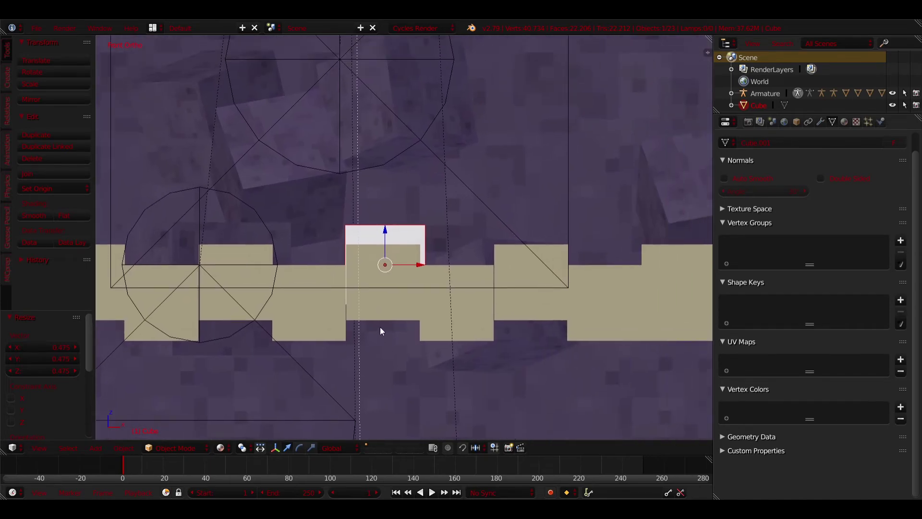
pyautogui.scroll(4, 393, 309)
pyautogui.press('g')
pyautogui.press('z')
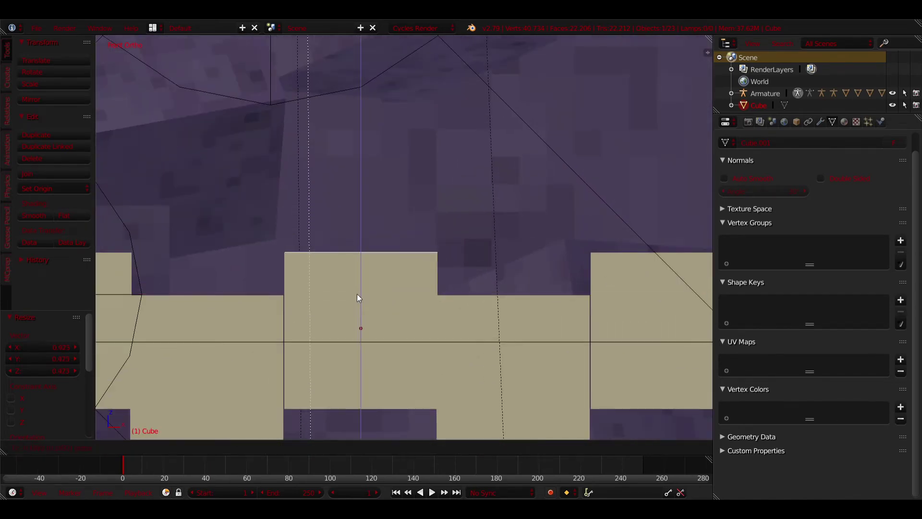
pyautogui.click(357, 294)
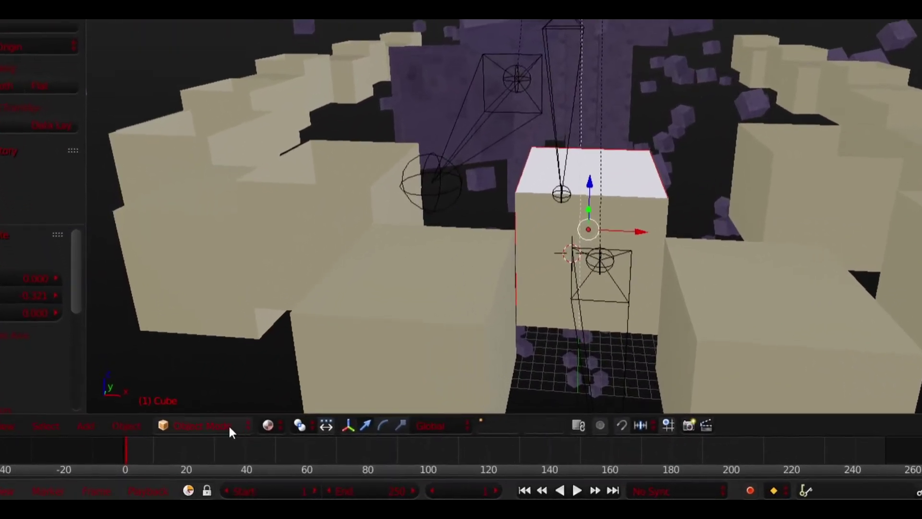
# In Edit Mode, duplicate the cube's geometry and slide the copy along Y
pyautogui.click(179, 446)
pyautogui.click(310, 309)
pyautogui.hotkey('shift', 'd')
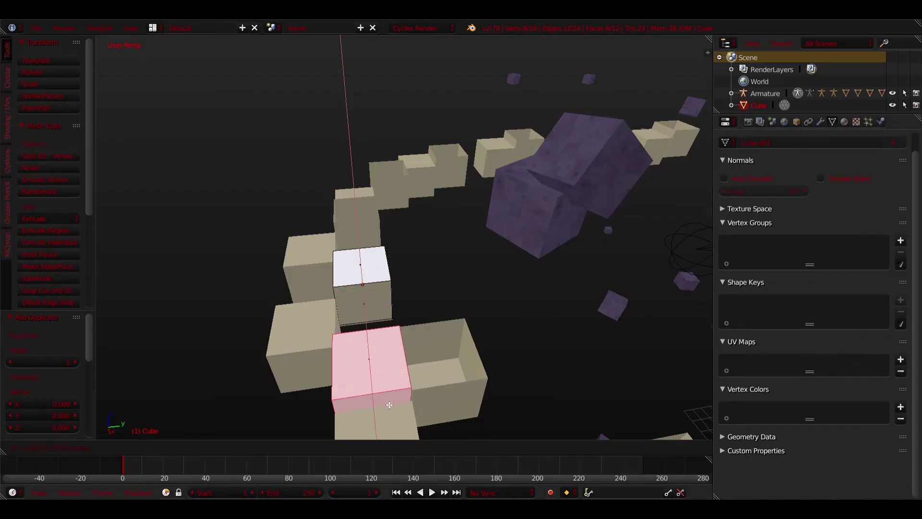
pyautogui.click(387, 402)
pyautogui.press('g')
pyautogui.press('y')
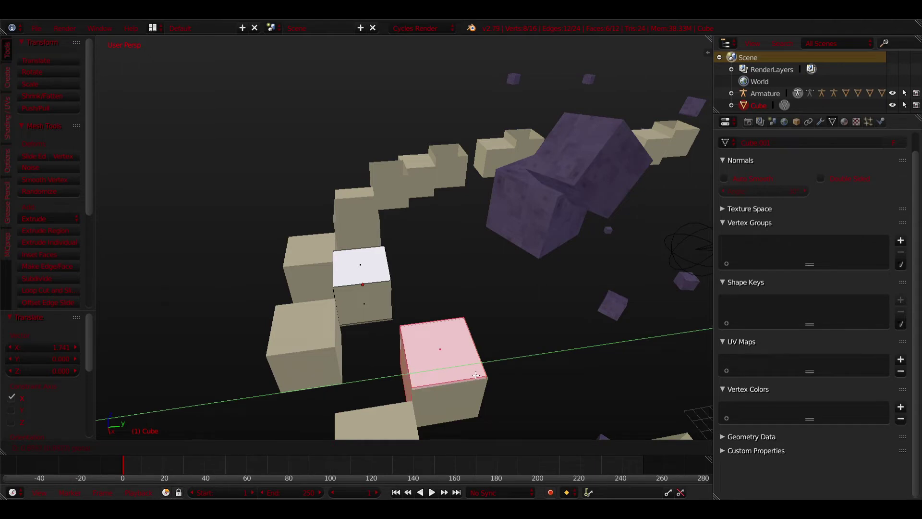
pyautogui.click(476, 375)
pyautogui.click(453, 405)
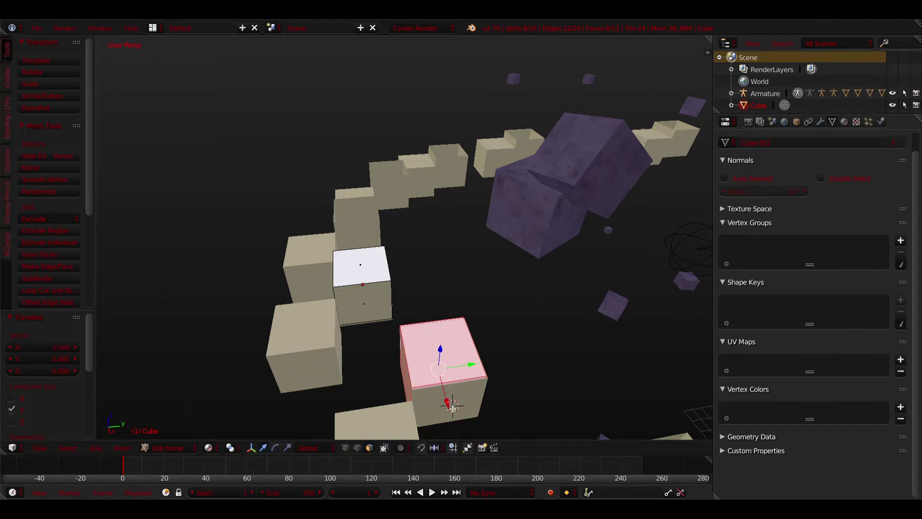
# Duplicate more tooth cubes along Y around the ring and return to Object Mode
pyautogui.hotkey('shift', 'd')
pyautogui.press('y')
pyautogui.scroll(3, 603, 272)
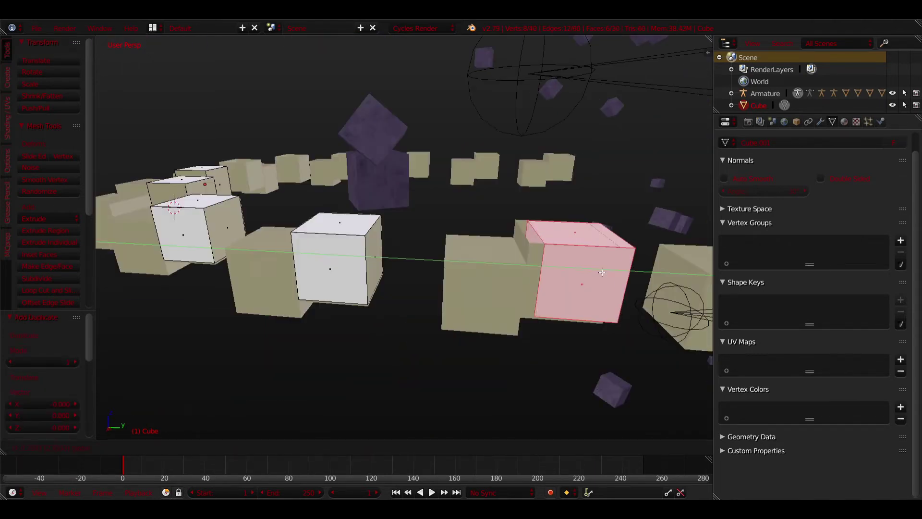
pyautogui.click(590, 270)
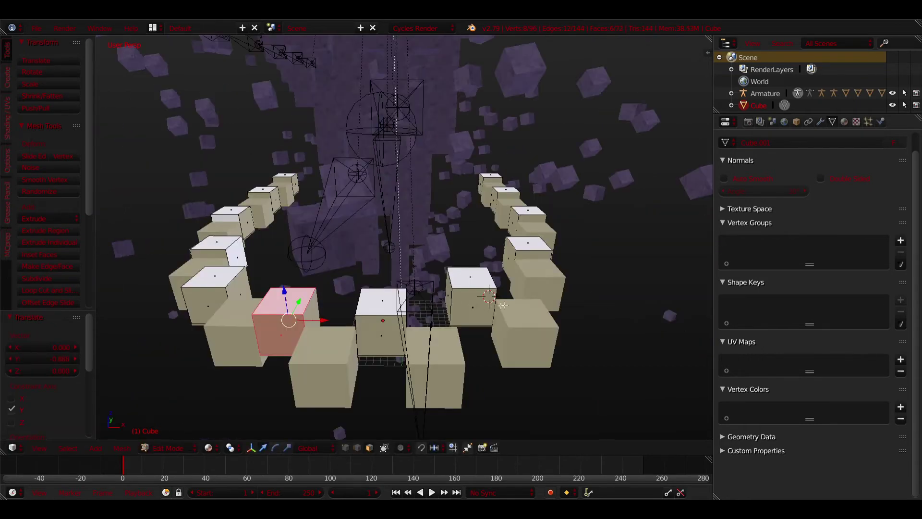
pyautogui.moveTo(567, 403); pyautogui.dragTo(634, 434, button='middle')
pyautogui.click(173, 448)
pyautogui.click(169, 438)
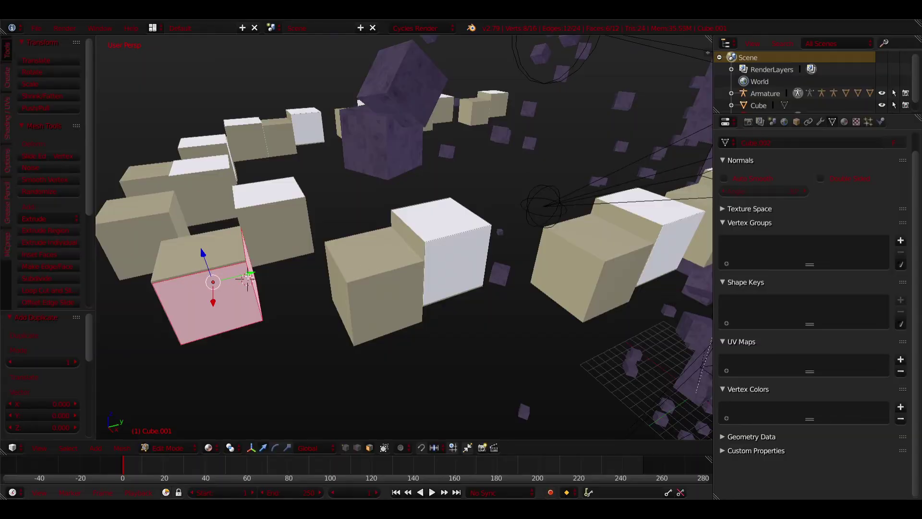
pyautogui.press('g')
pyautogui.press('y')
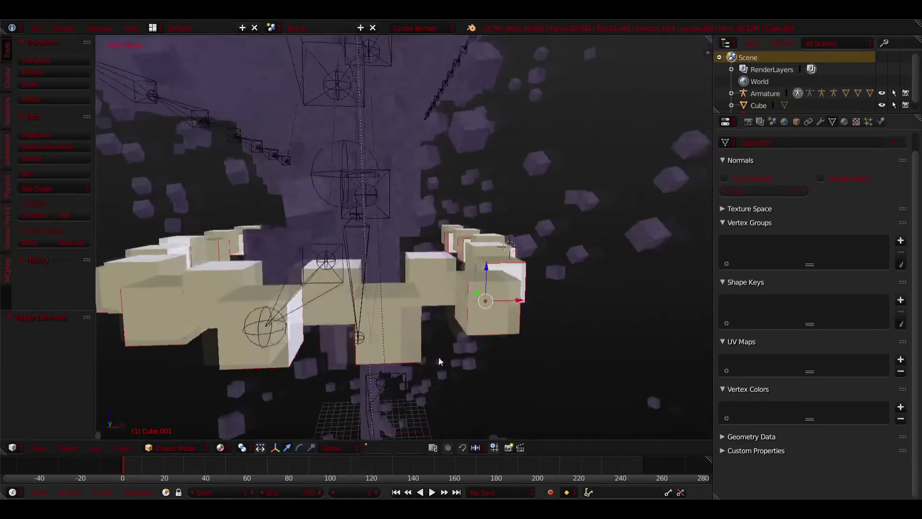
pyautogui.scroll(3, 439, 357)
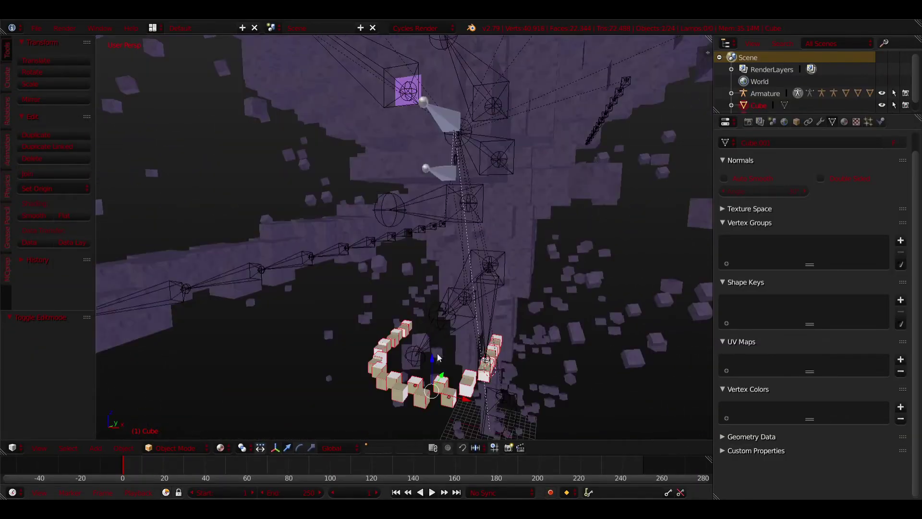
# Duplicate the teeth 10 units up in Z into the head and delete unneeded cubes
pyautogui.hotkey('shift', 'd')
pyautogui.write('z10')
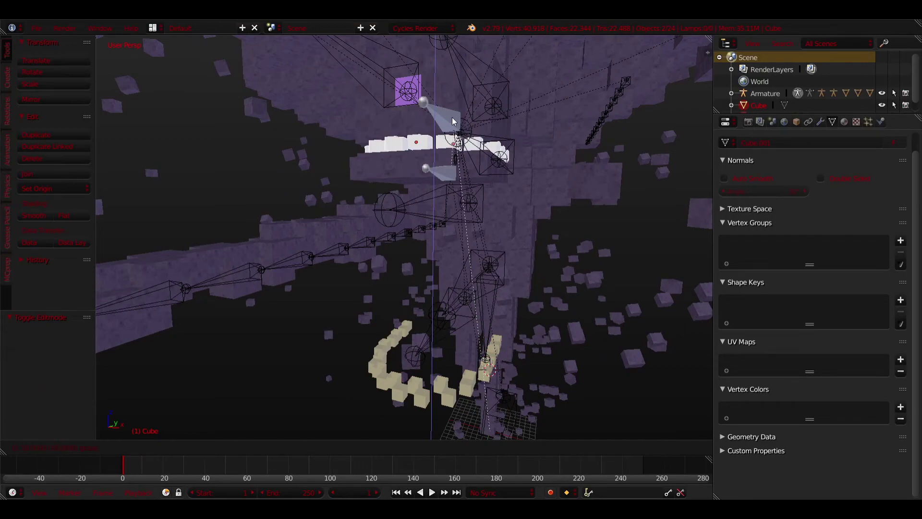
pyautogui.press('Return')
pyautogui.press('KP_Decimal')
pyautogui.moveTo(526, 174); pyautogui.dragTo(562, 162, button='middle')
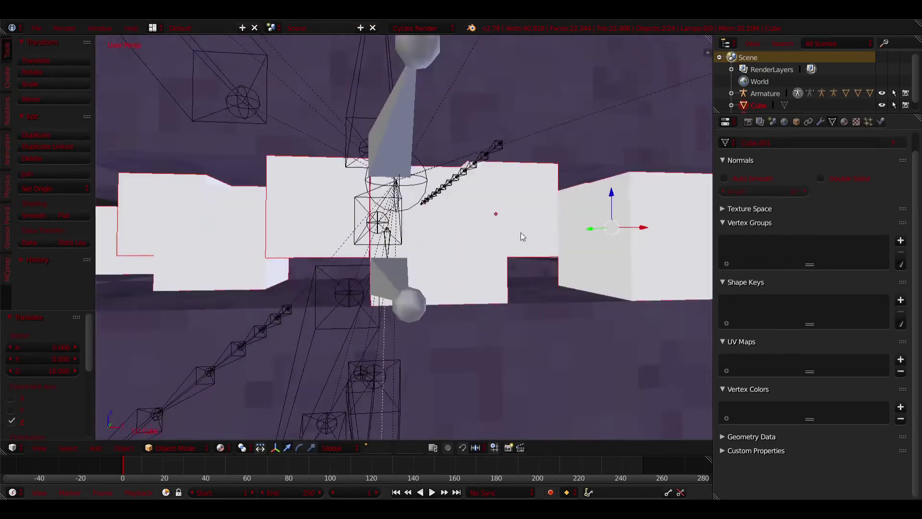
pyautogui.press('x')
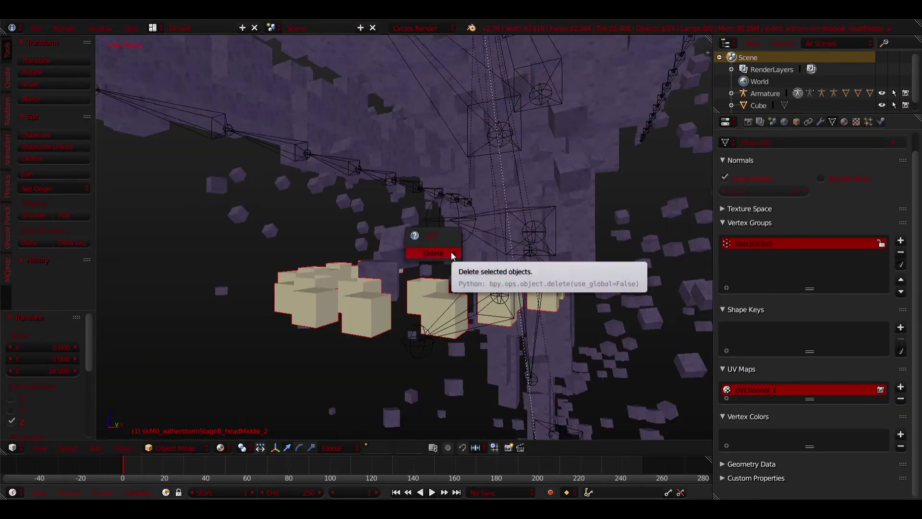
pyautogui.click(457, 251)
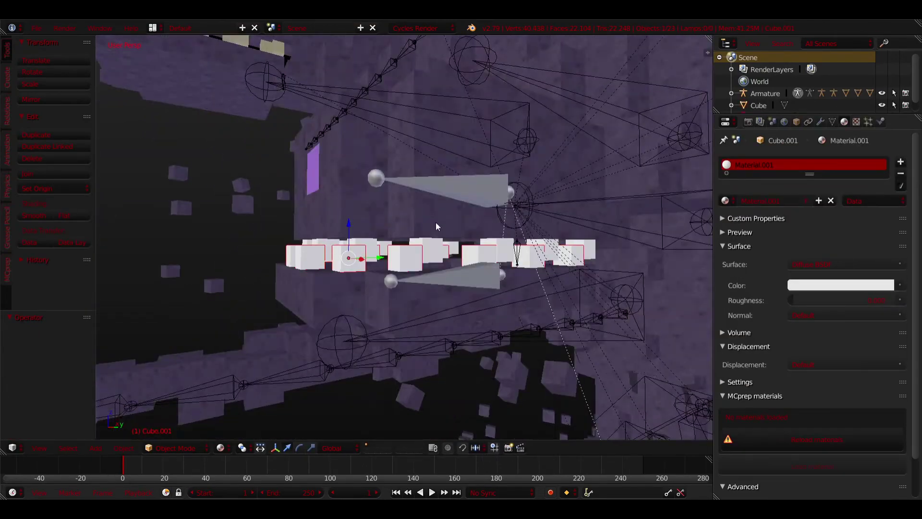
pyautogui.scroll(3, 434, 255)
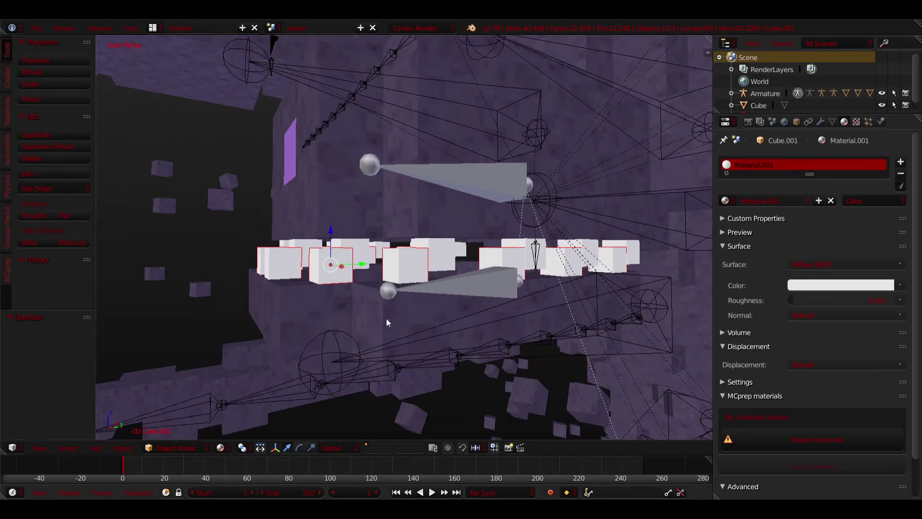
# Parent the tooth cubes to the head meshes with Object (Keep Transform)
pyautogui.rightClick(385, 320)
pyautogui.hotkey('ctrl', 'p')
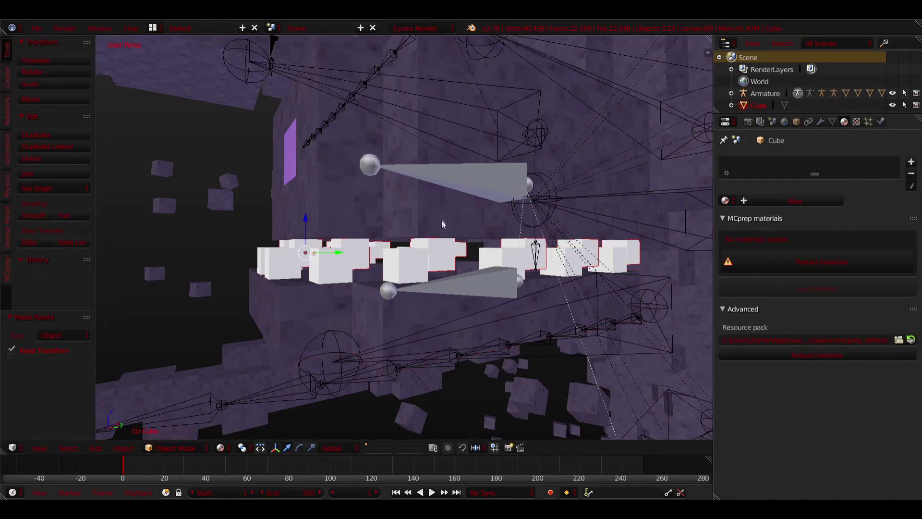
pyautogui.rightClick(427, 209)
pyautogui.hotkey('ctrl', 'p')
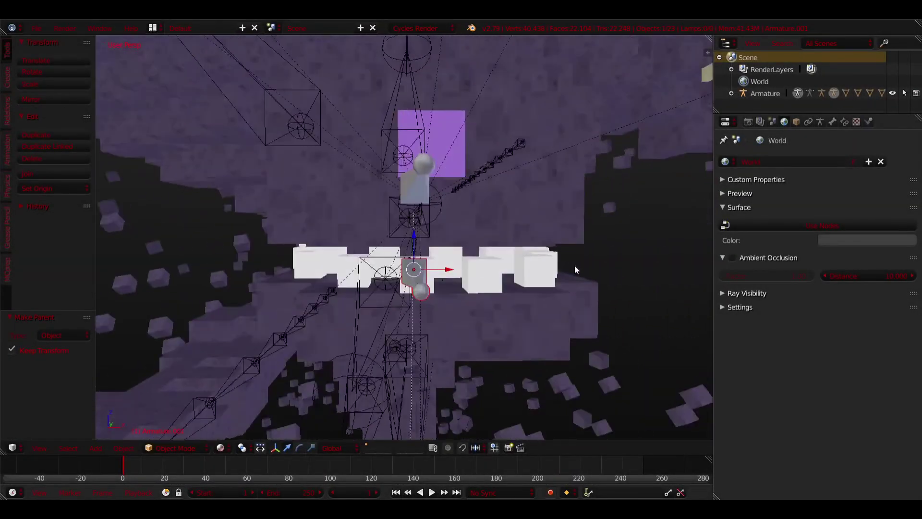
pyautogui.scroll(-5, 571, 269)
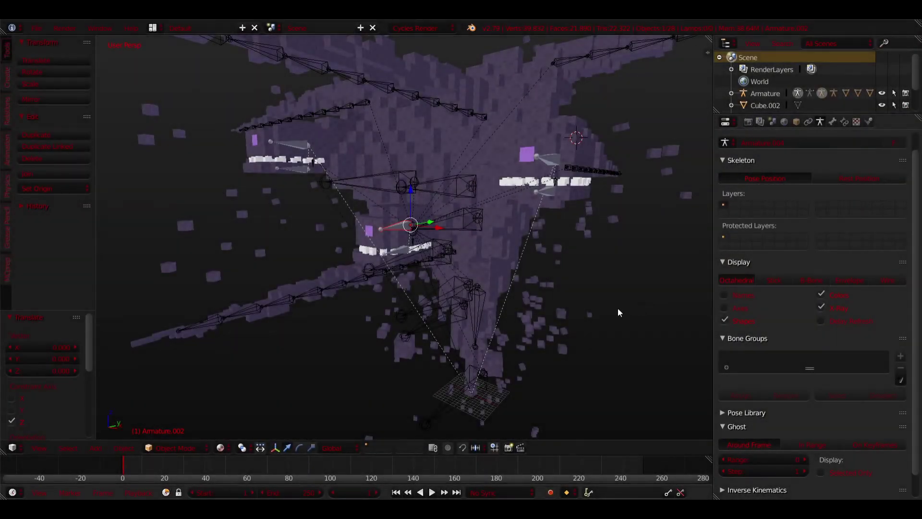
pyautogui.moveTo(619, 312)
pyautogui.mouseDown(button='middle')
pyautogui.moveTo(700, 315)
pyautogui.moveTo(612, 312)
pyautogui.mouseUp(button='middle')
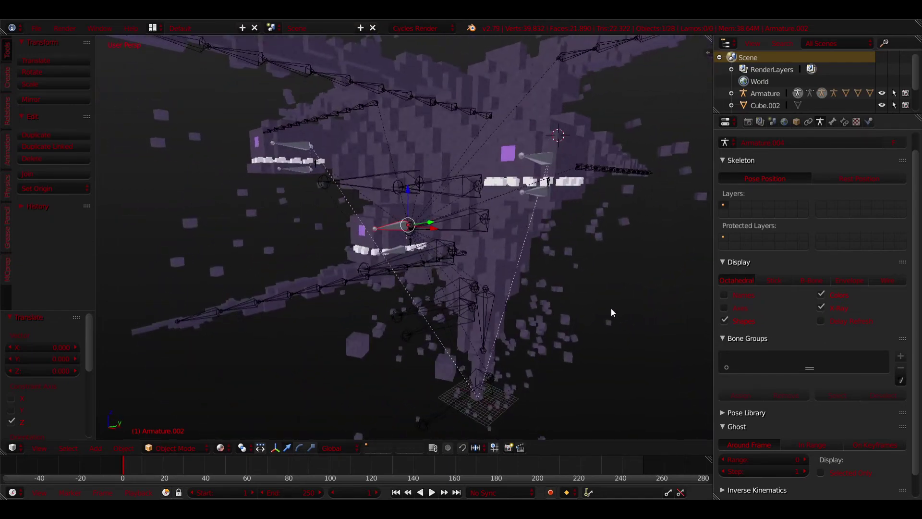
# Add a large single root bone at the base and select every object for parenting
pyautogui.hotkey('shift', 'a')
pyautogui.moveTo(527, 276)
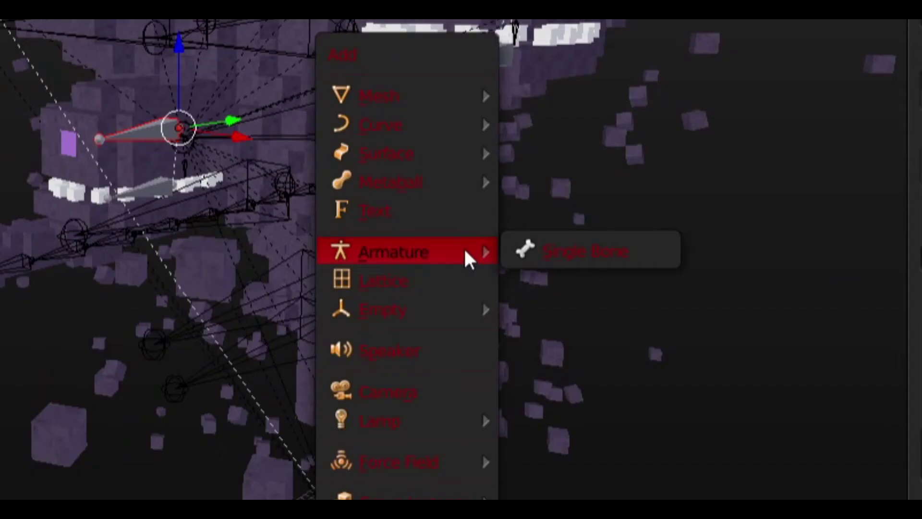
pyautogui.click(649, 251)
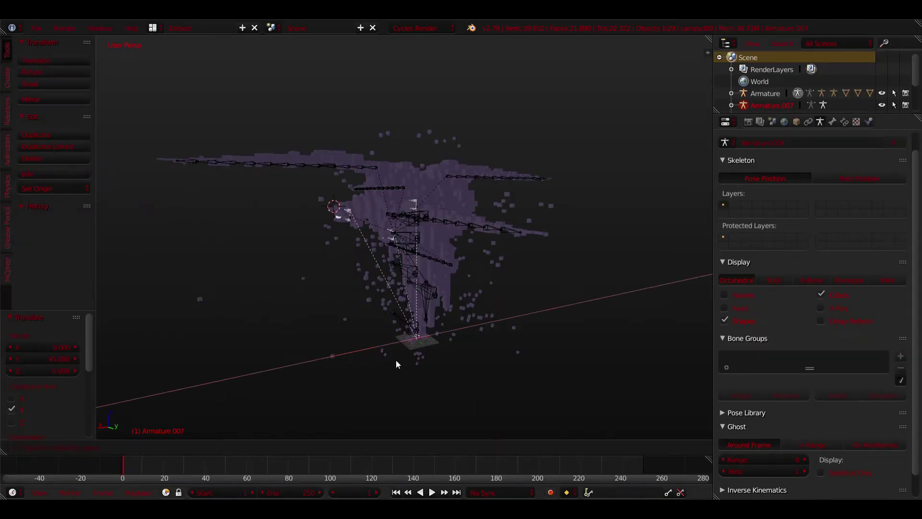
pyautogui.press('Return')
pyautogui.press('e')
pyautogui.click(575, 249)
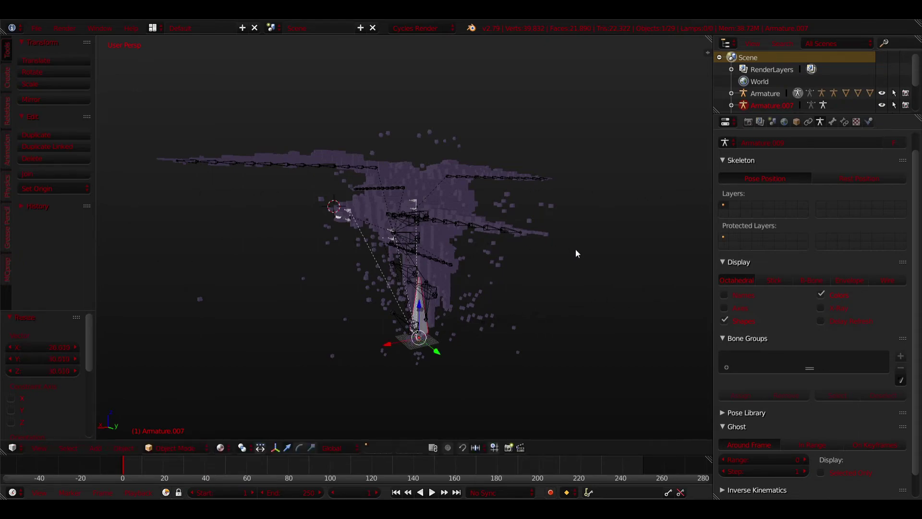
pyautogui.scroll(6, 480, 309)
pyautogui.press('a')
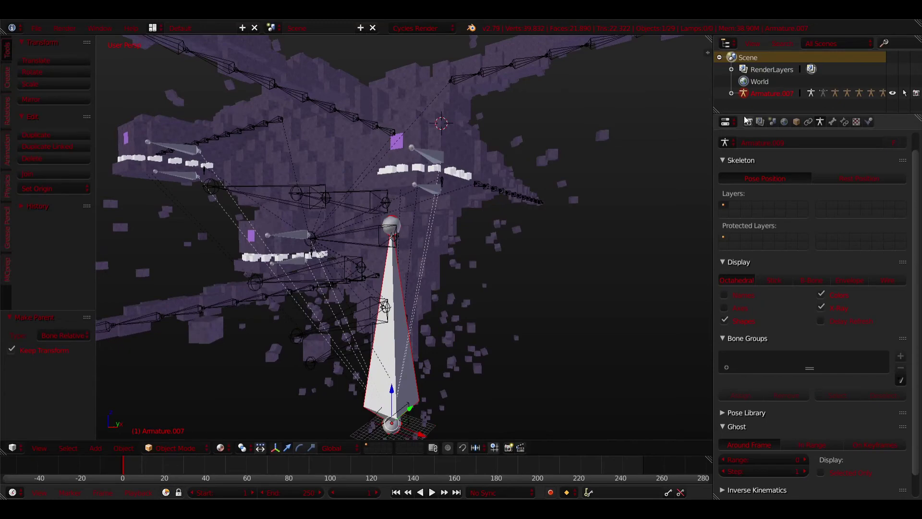
# Enlarge the Outliner and use Show Active to find the Wither Storm body mesh's row
pyautogui.moveTo(744, 113); pyautogui.dragTo(747, 258)
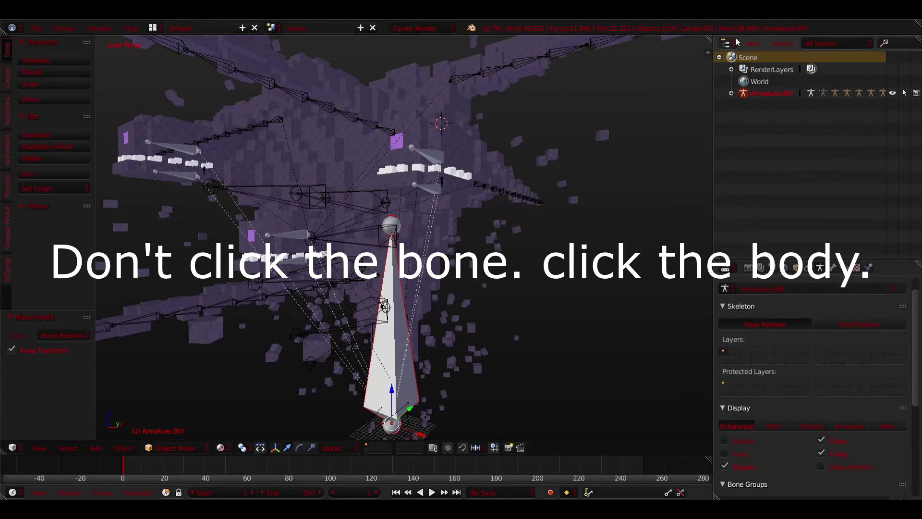
pyautogui.click(752, 44)
pyautogui.click(767, 93)
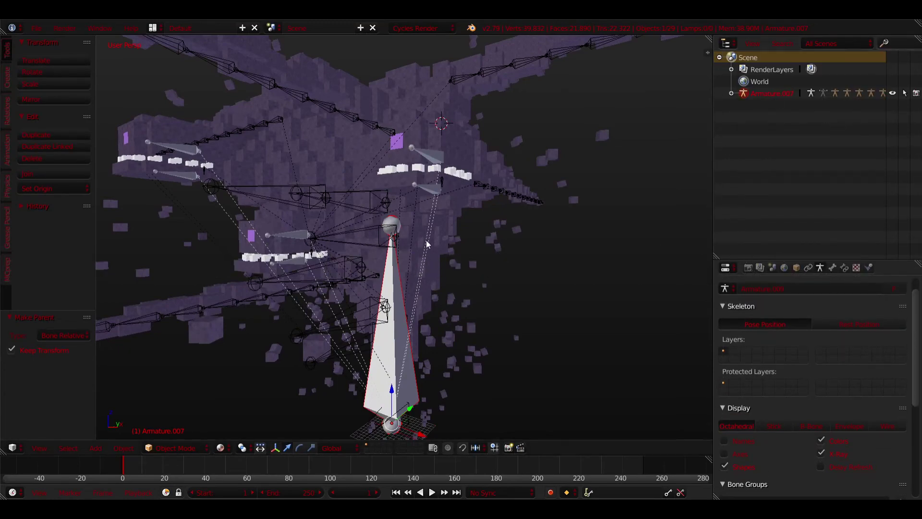
pyautogui.click(427, 242)
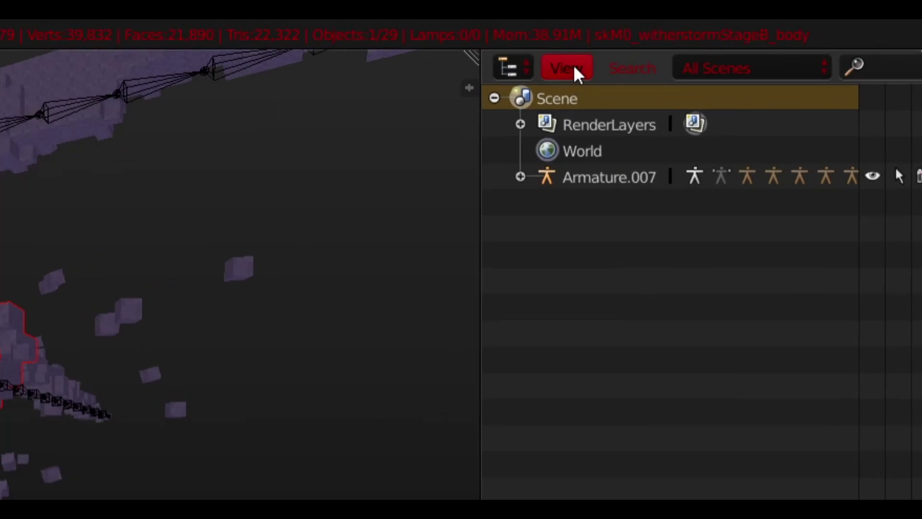
pyautogui.click(574, 72)
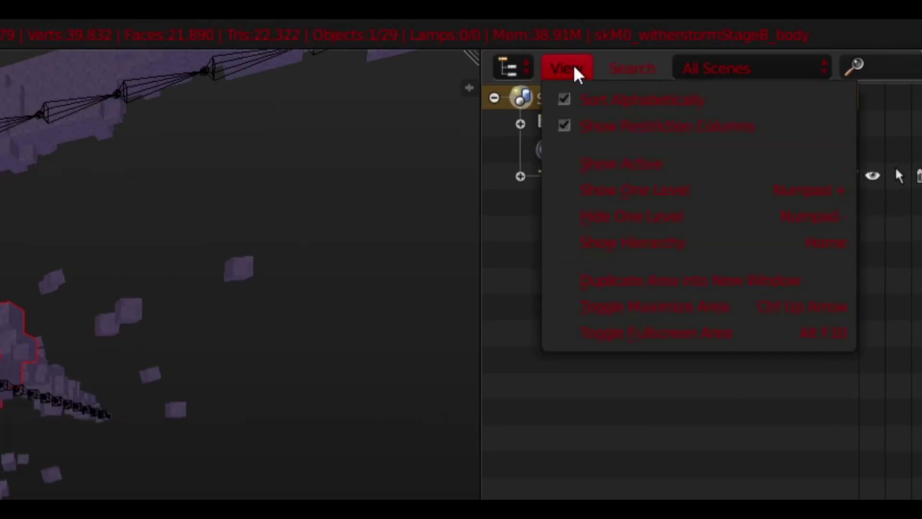
pyautogui.click(603, 161)
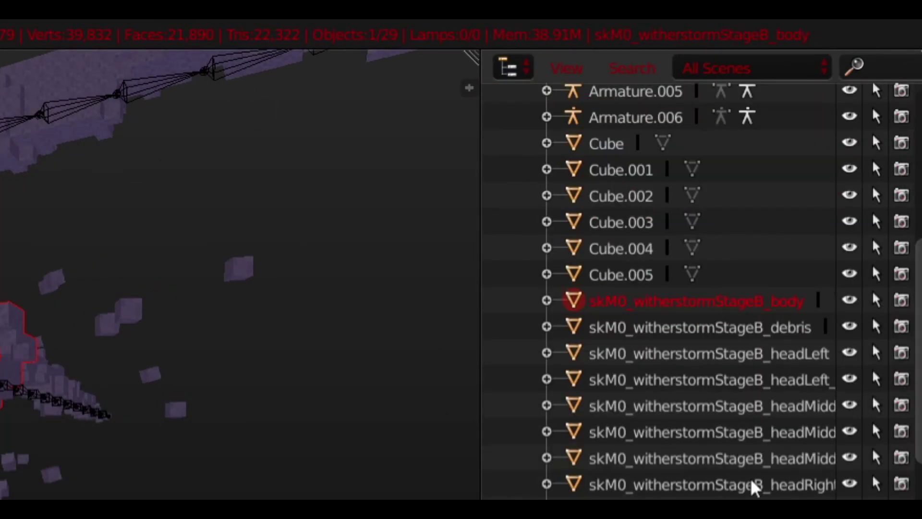
pyautogui.scroll(-5, 751, 483)
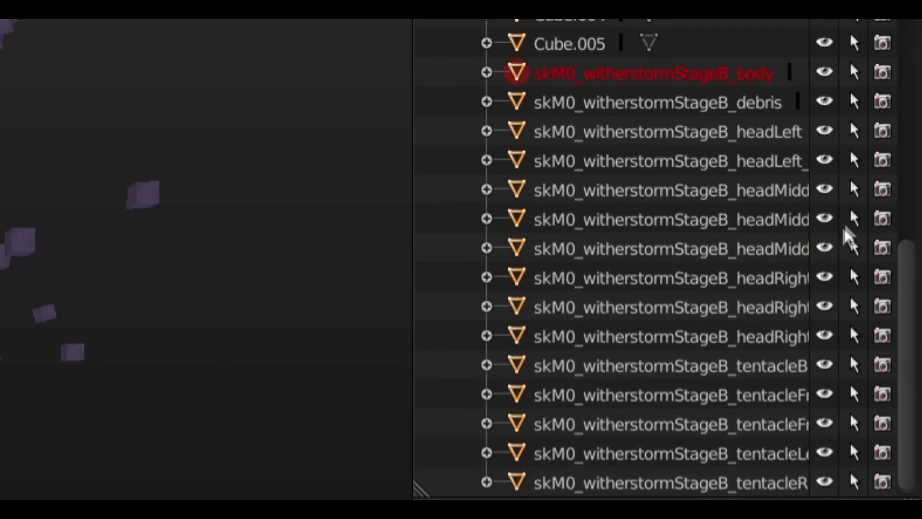